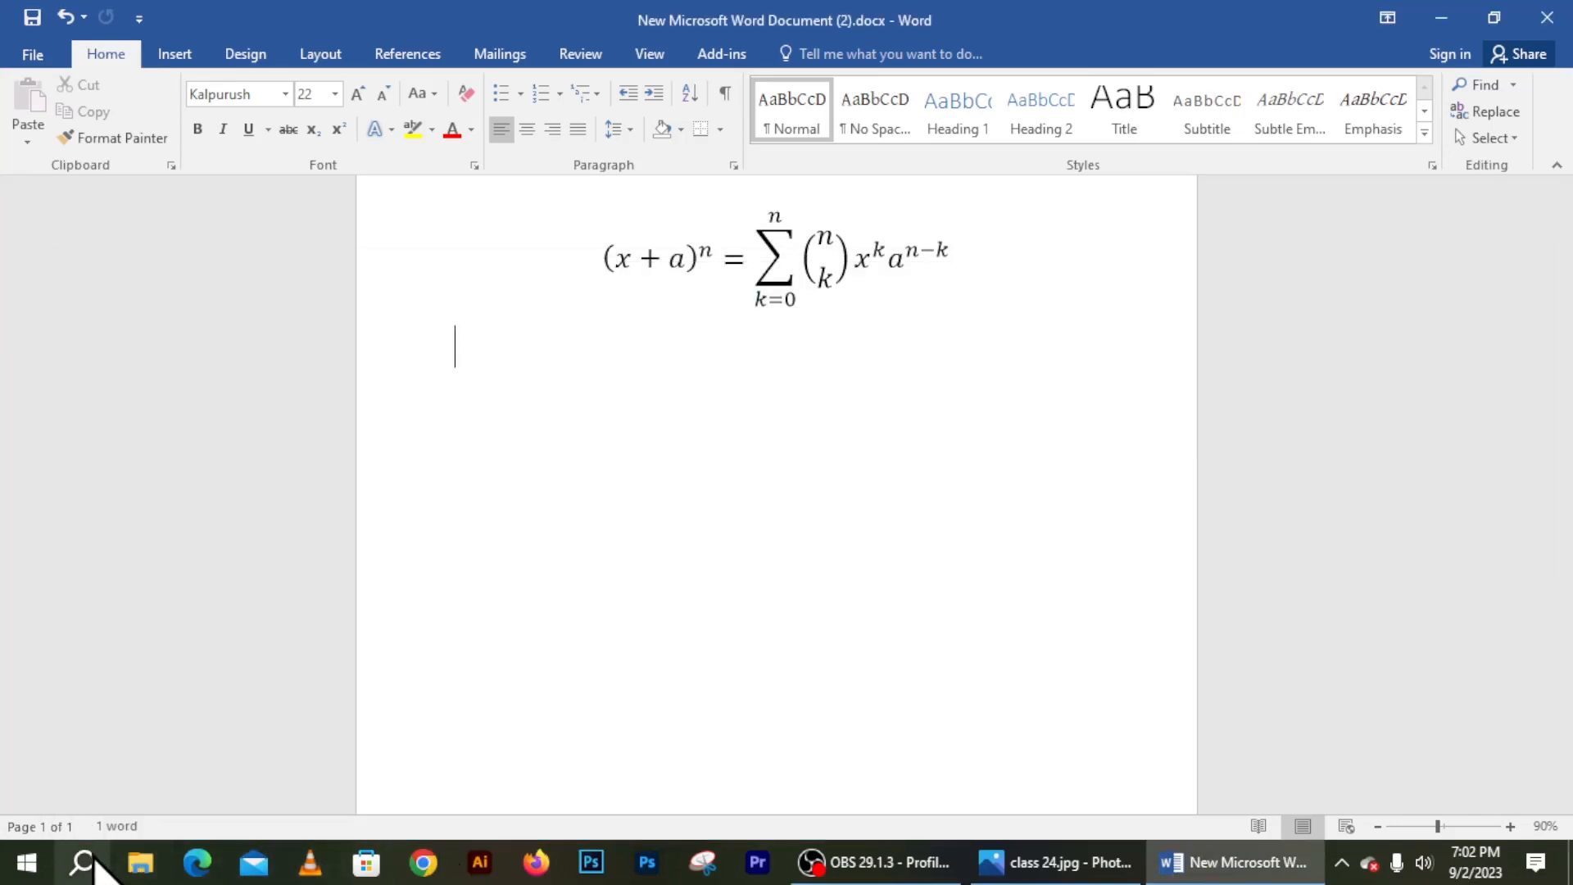
# Launch Math Input Panel from Windows Search's recent apps and place it below the Word equation
pyautogui.click(86, 861)
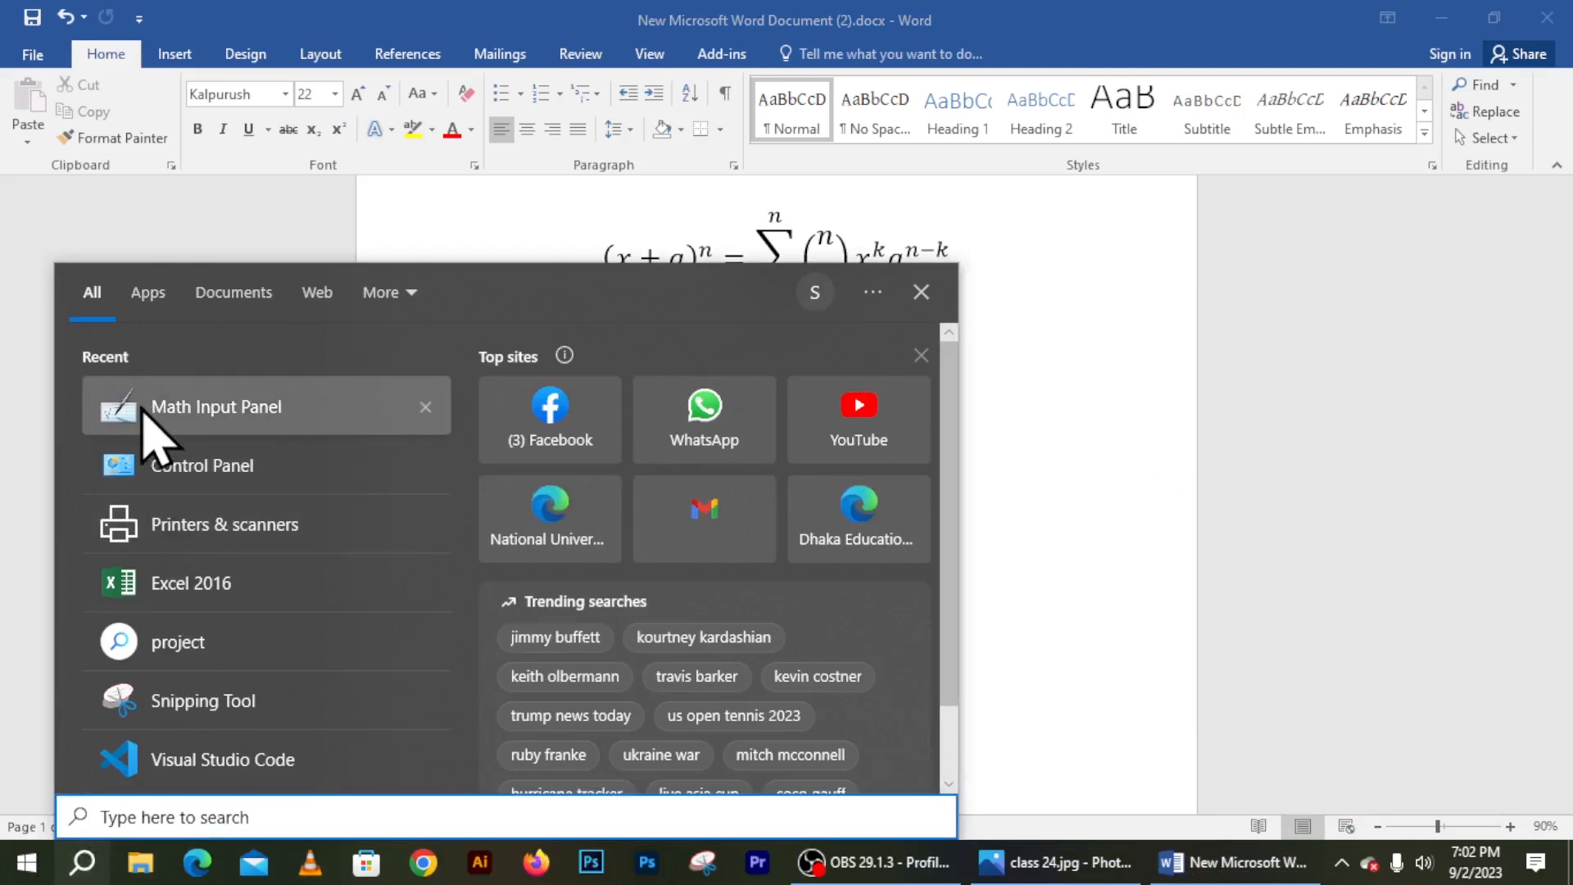
pyautogui.click(263, 410)
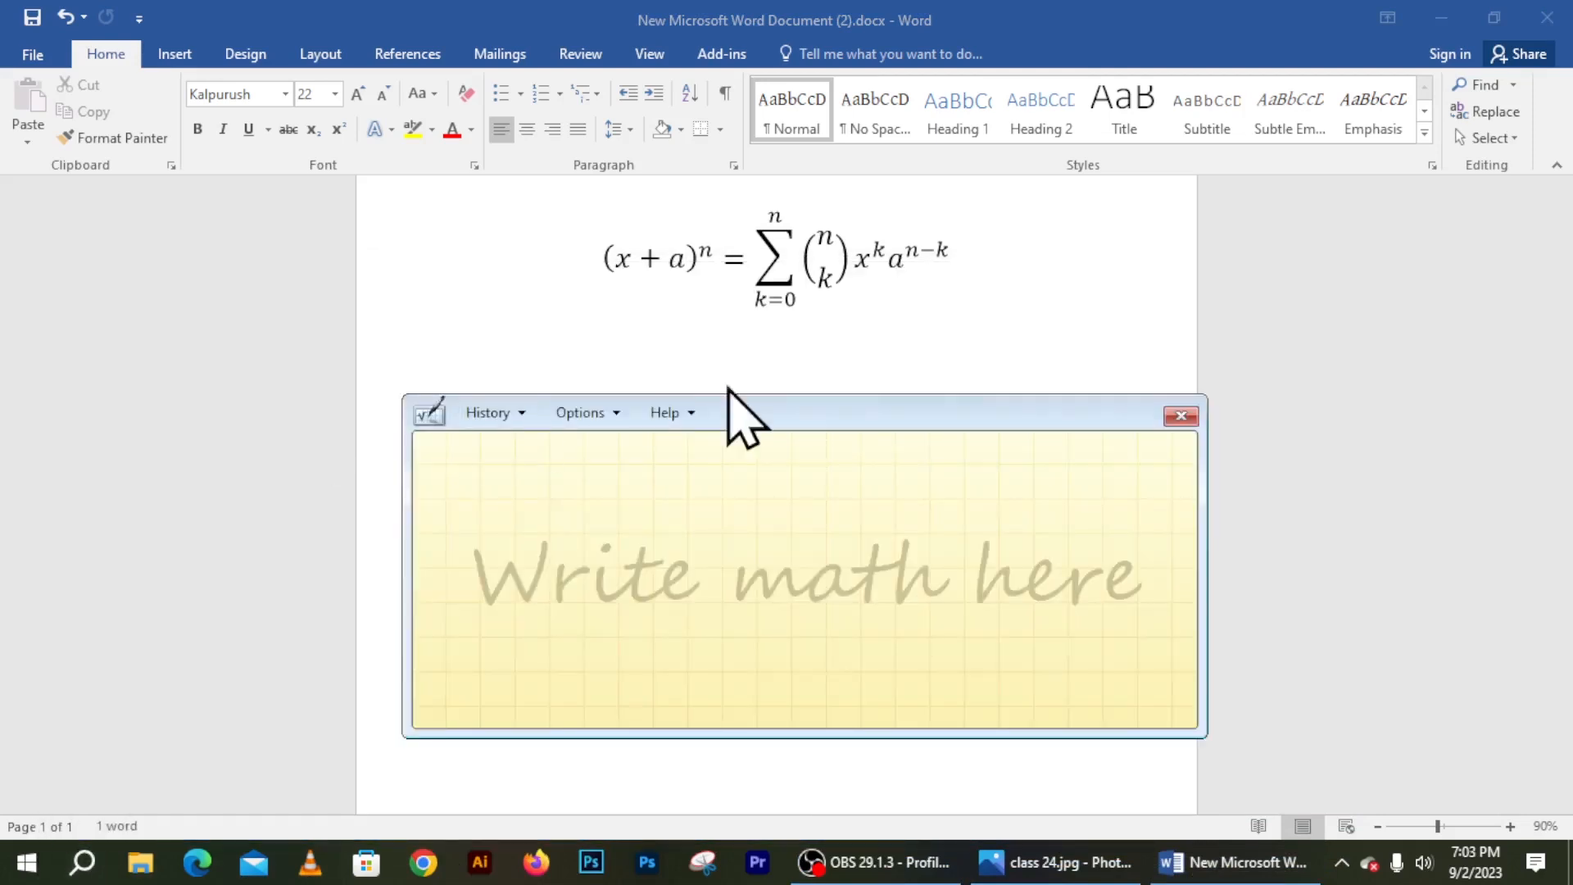
pyautogui.moveTo(795, 425); pyautogui.dragTo(828, 406)
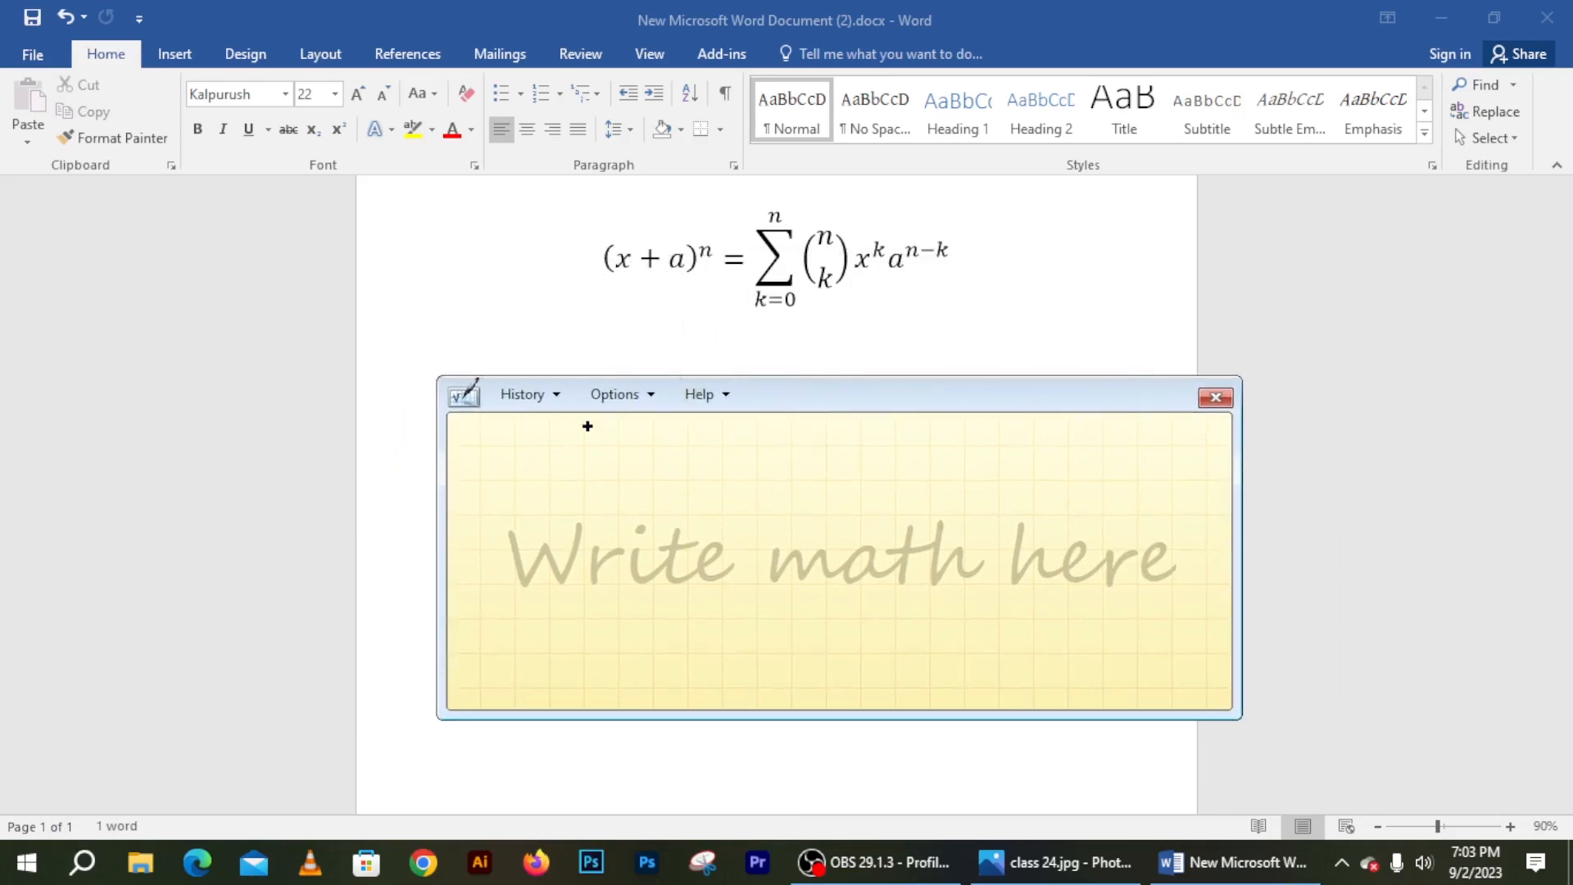
# Handwrite (x + a)^n = Σ in the Math Input Panel writing pad
pyautogui.moveTo(502, 472)
pyautogui.mouseDown()
pyautogui.moveTo(519, 539)
pyautogui.moveTo(543, 513)
pyautogui.mouseUp()
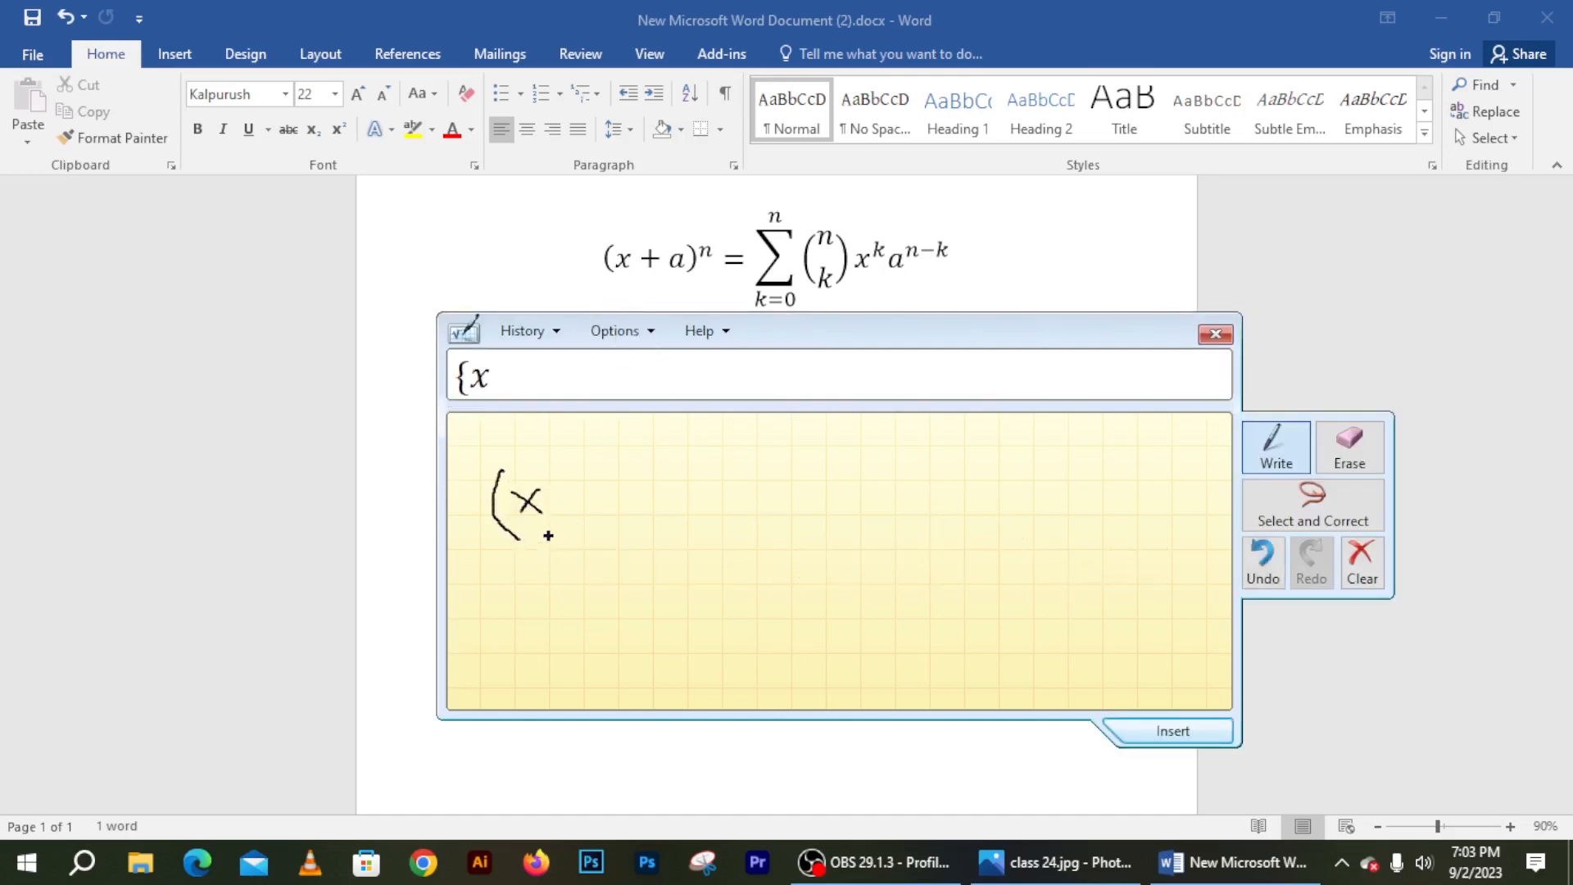
pyautogui.moveTo(564, 487); pyautogui.dragTo(564, 509)
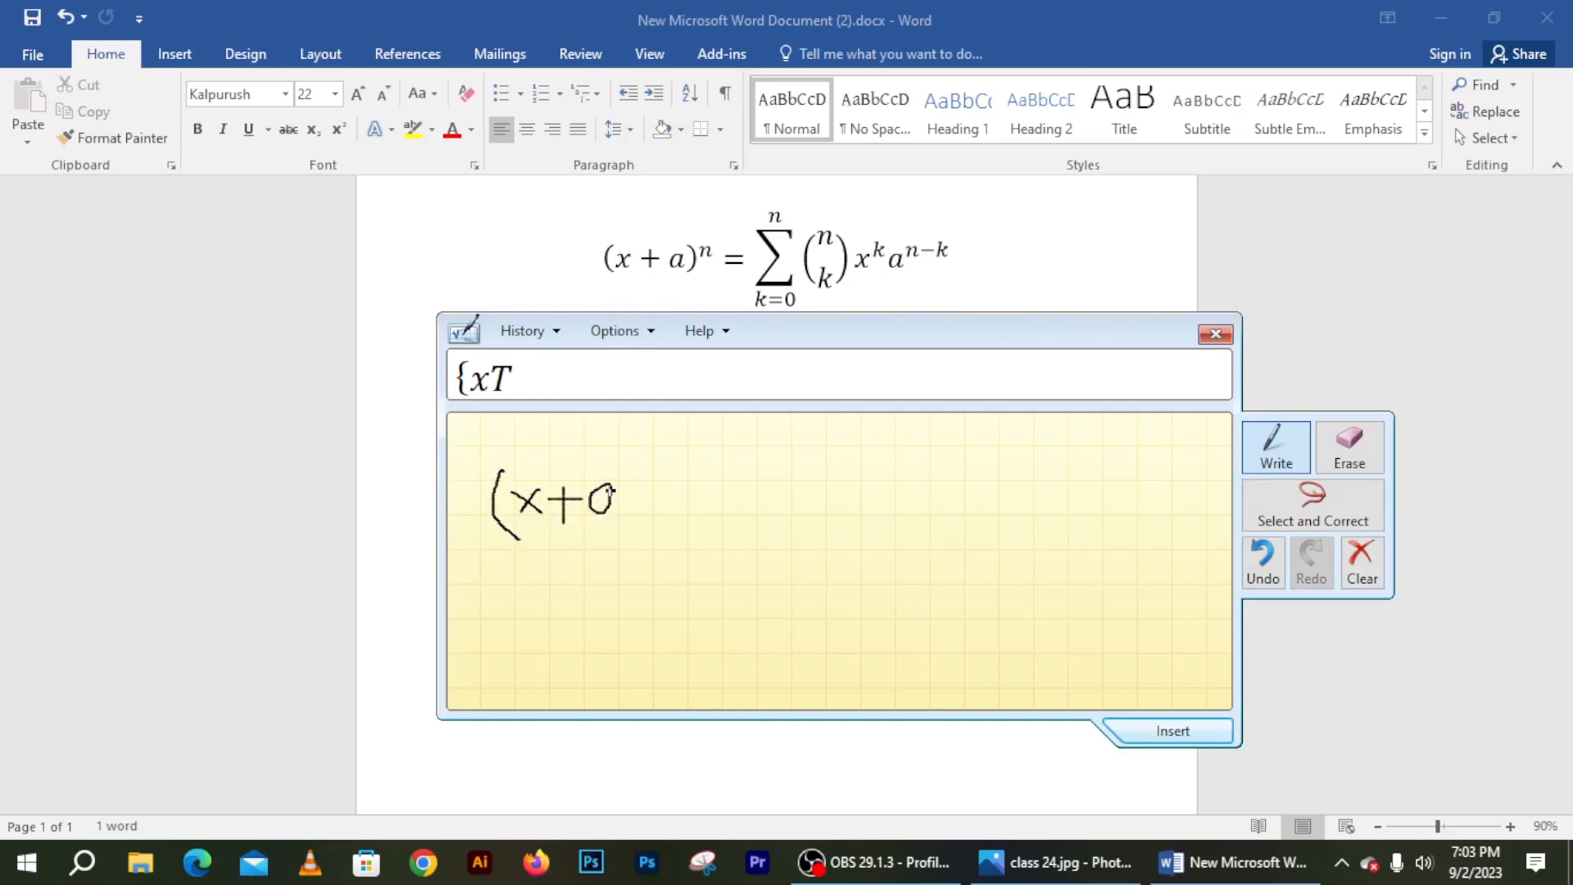
pyautogui.moveTo(615, 460); pyautogui.dragTo(647, 516)
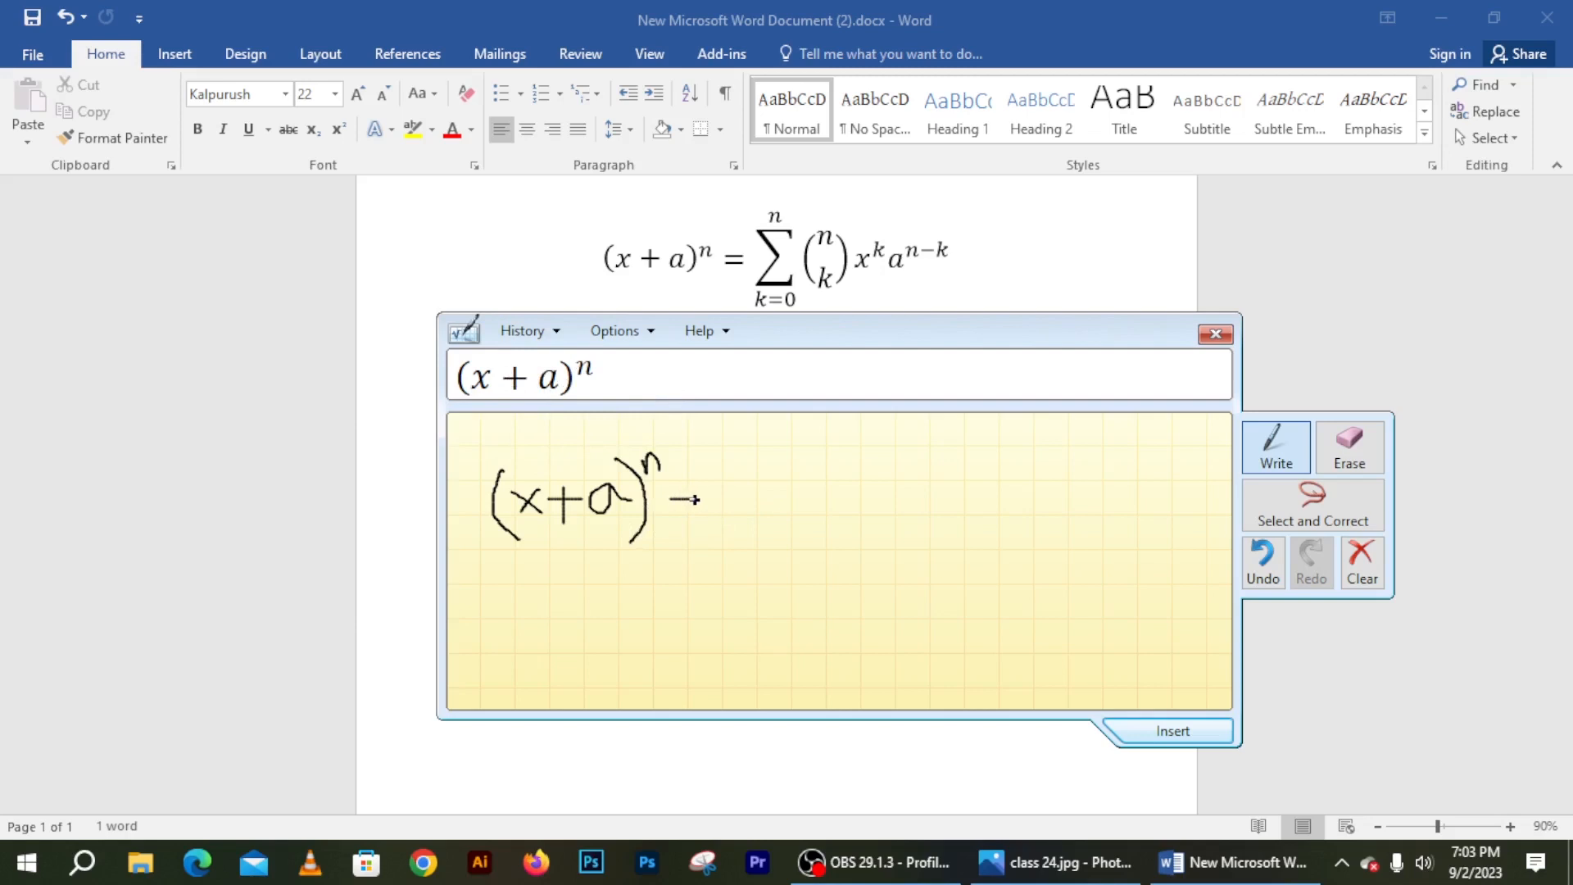
pyautogui.moveTo(695, 499); pyautogui.dragTo(695, 499)
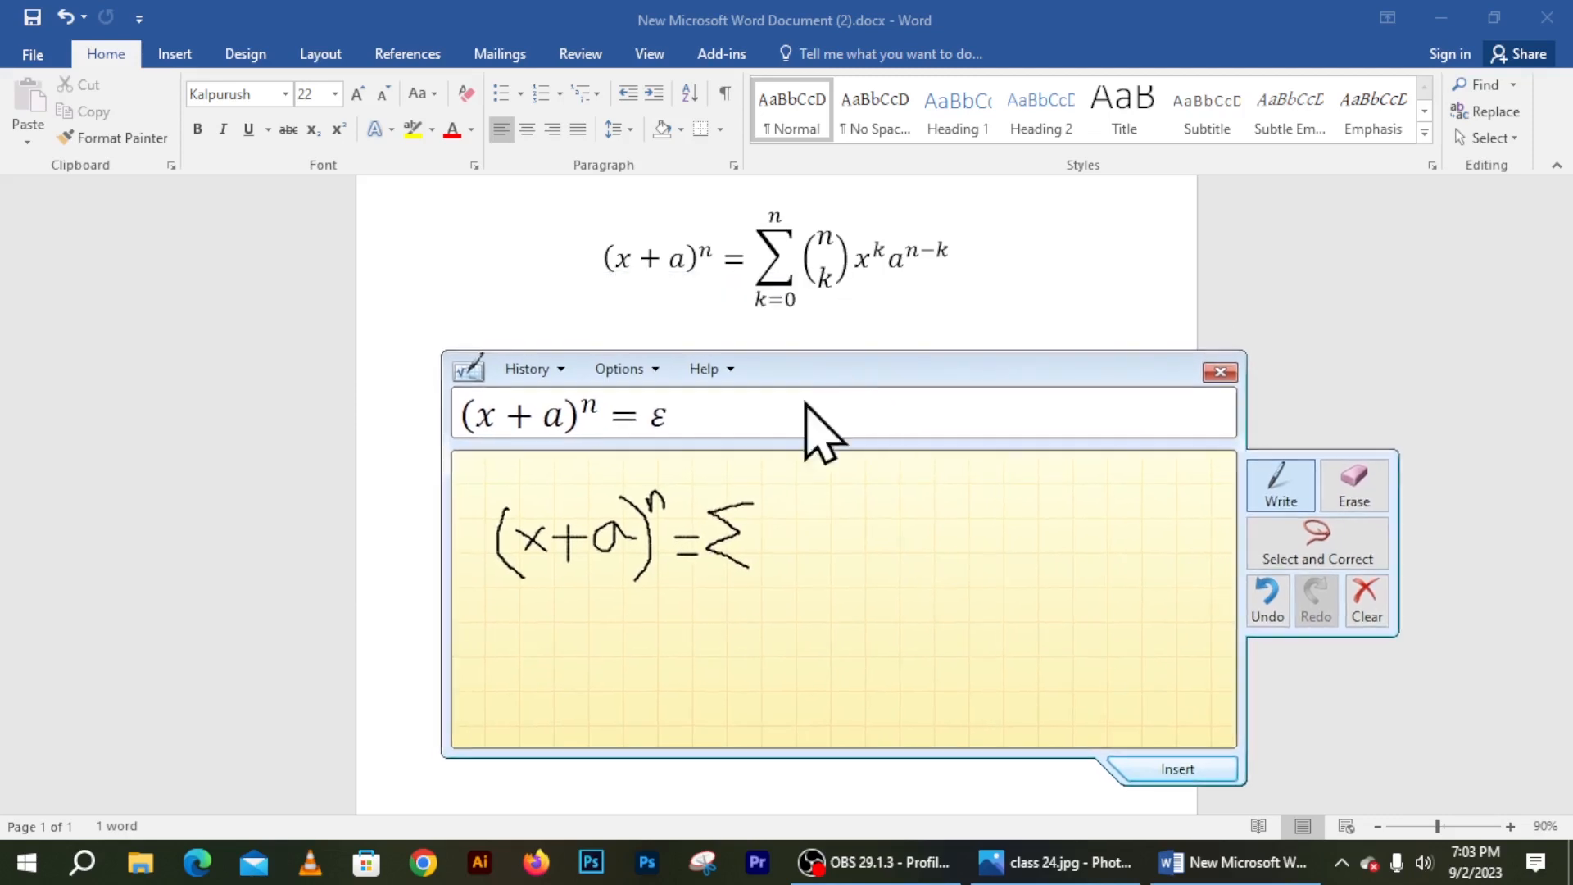
# Move the panel off the equation, then handwrite k=0 under Σ and the binomial coefficient (n over k)
pyautogui.click(753, 563)
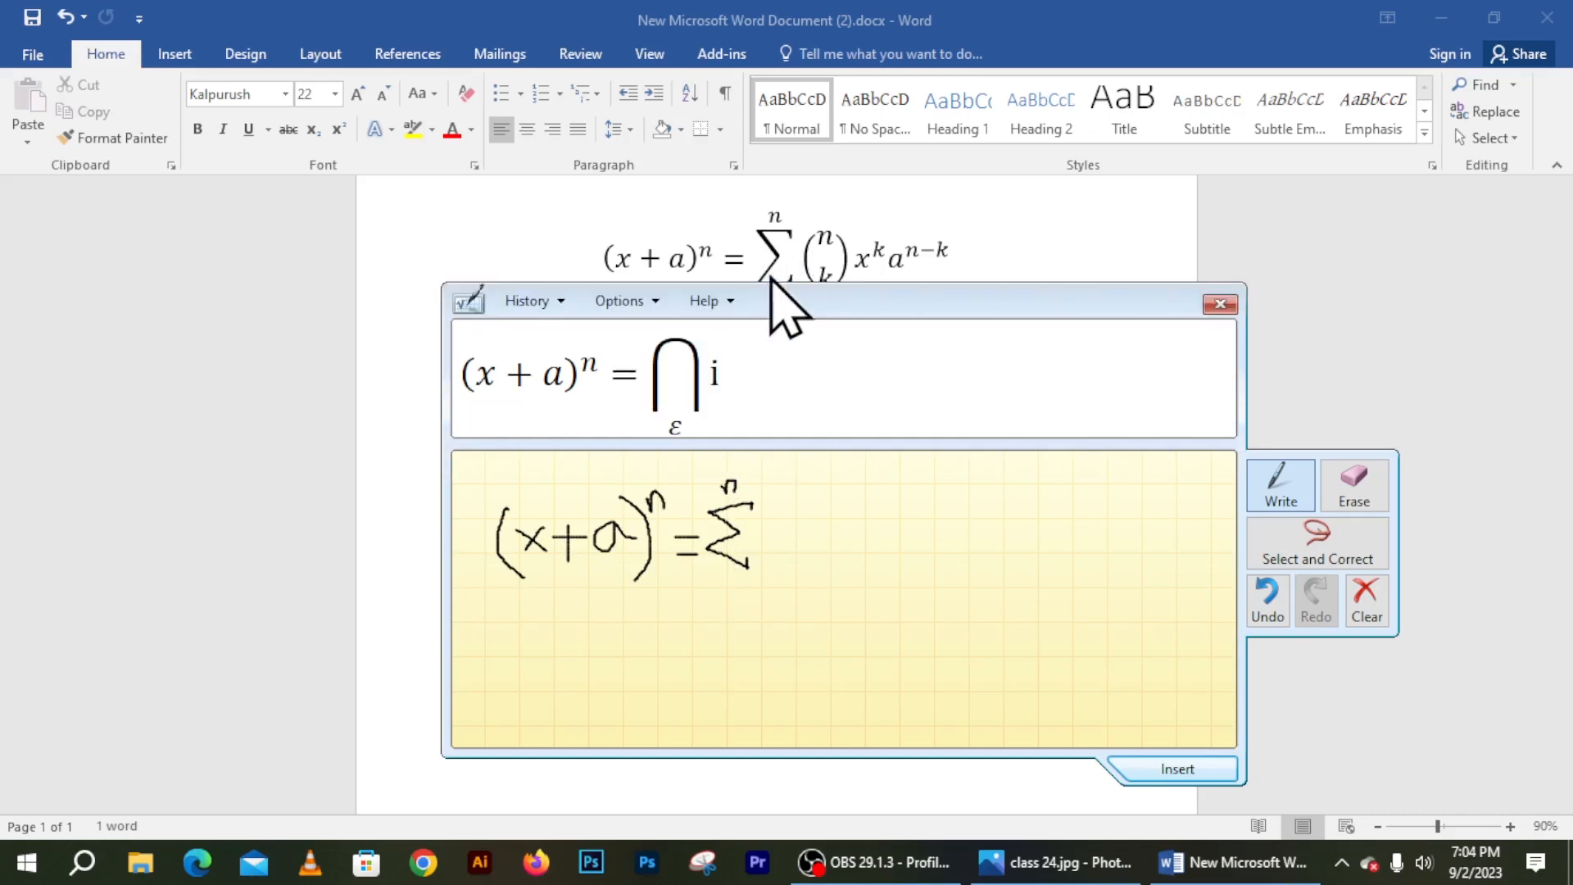
pyautogui.moveTo(819, 297); pyautogui.dragTo(824, 333)
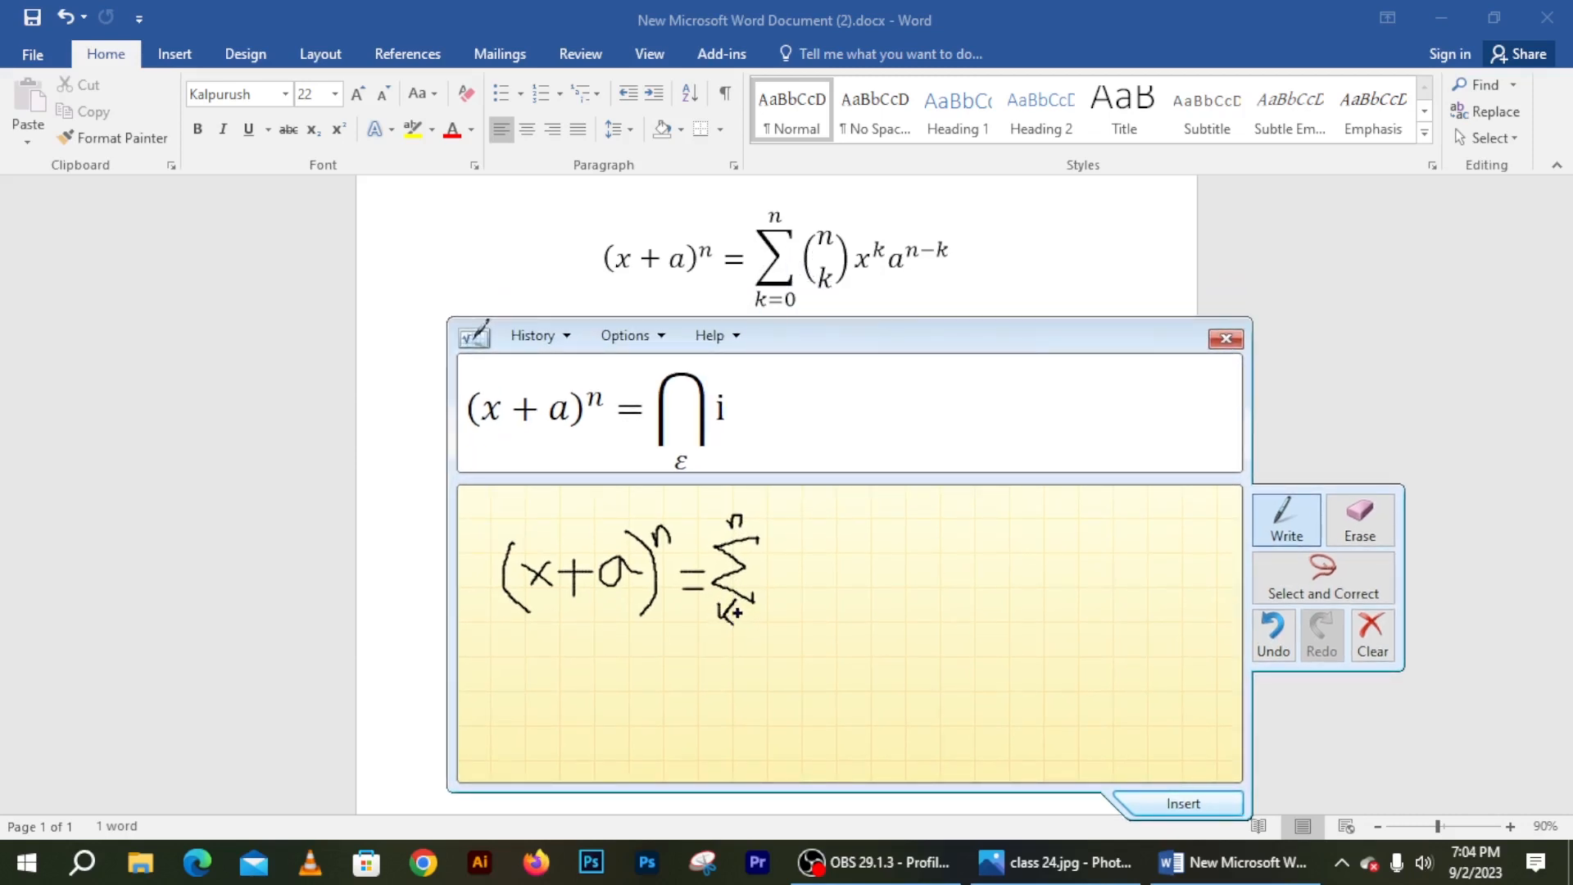
pyautogui.moveTo(737, 623); pyautogui.dragTo(773, 631)
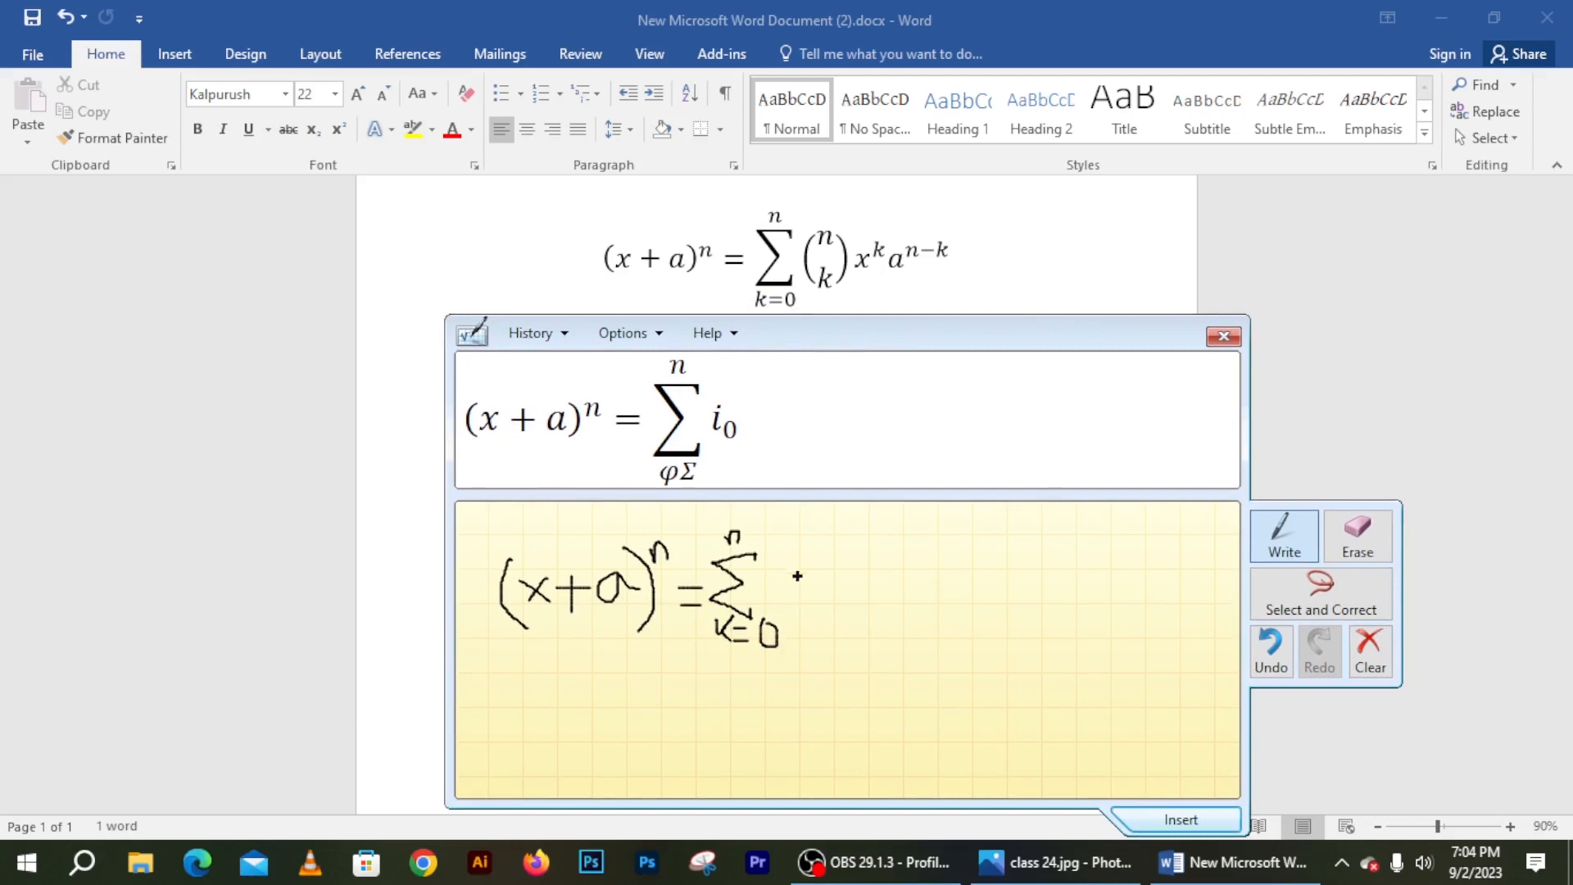
pyautogui.moveTo(809, 537); pyautogui.dragTo(803, 607)
pyautogui.moveTo(823, 546); pyautogui.dragTo(830, 558)
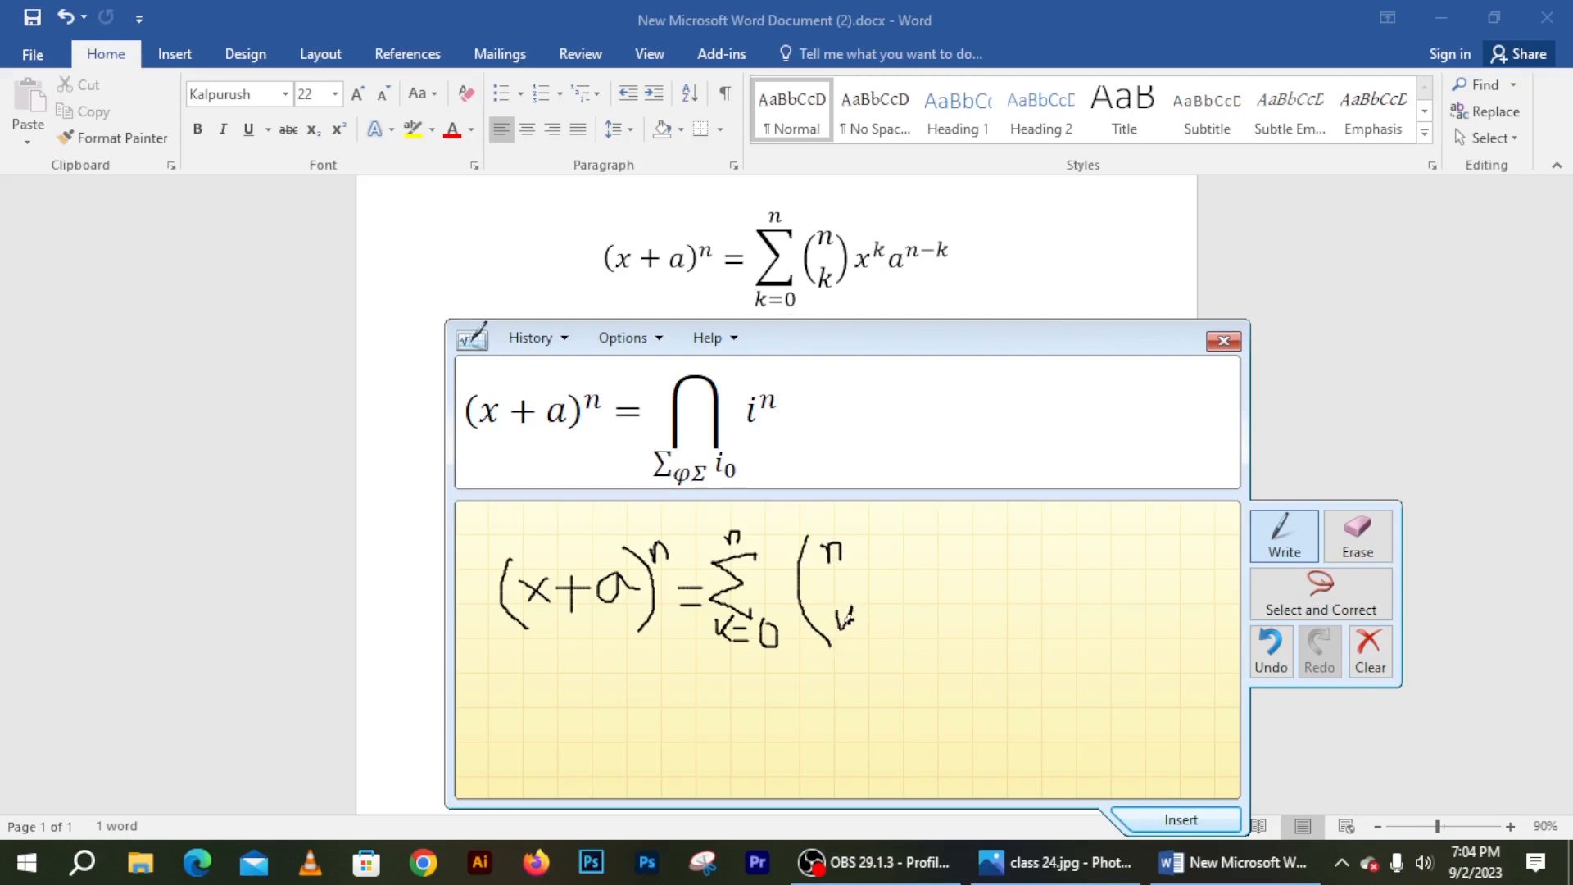
pyautogui.moveTo(863, 536)
pyautogui.mouseDown()
pyautogui.moveTo(894, 597)
pyautogui.moveTo(877, 665)
pyautogui.mouseUp()
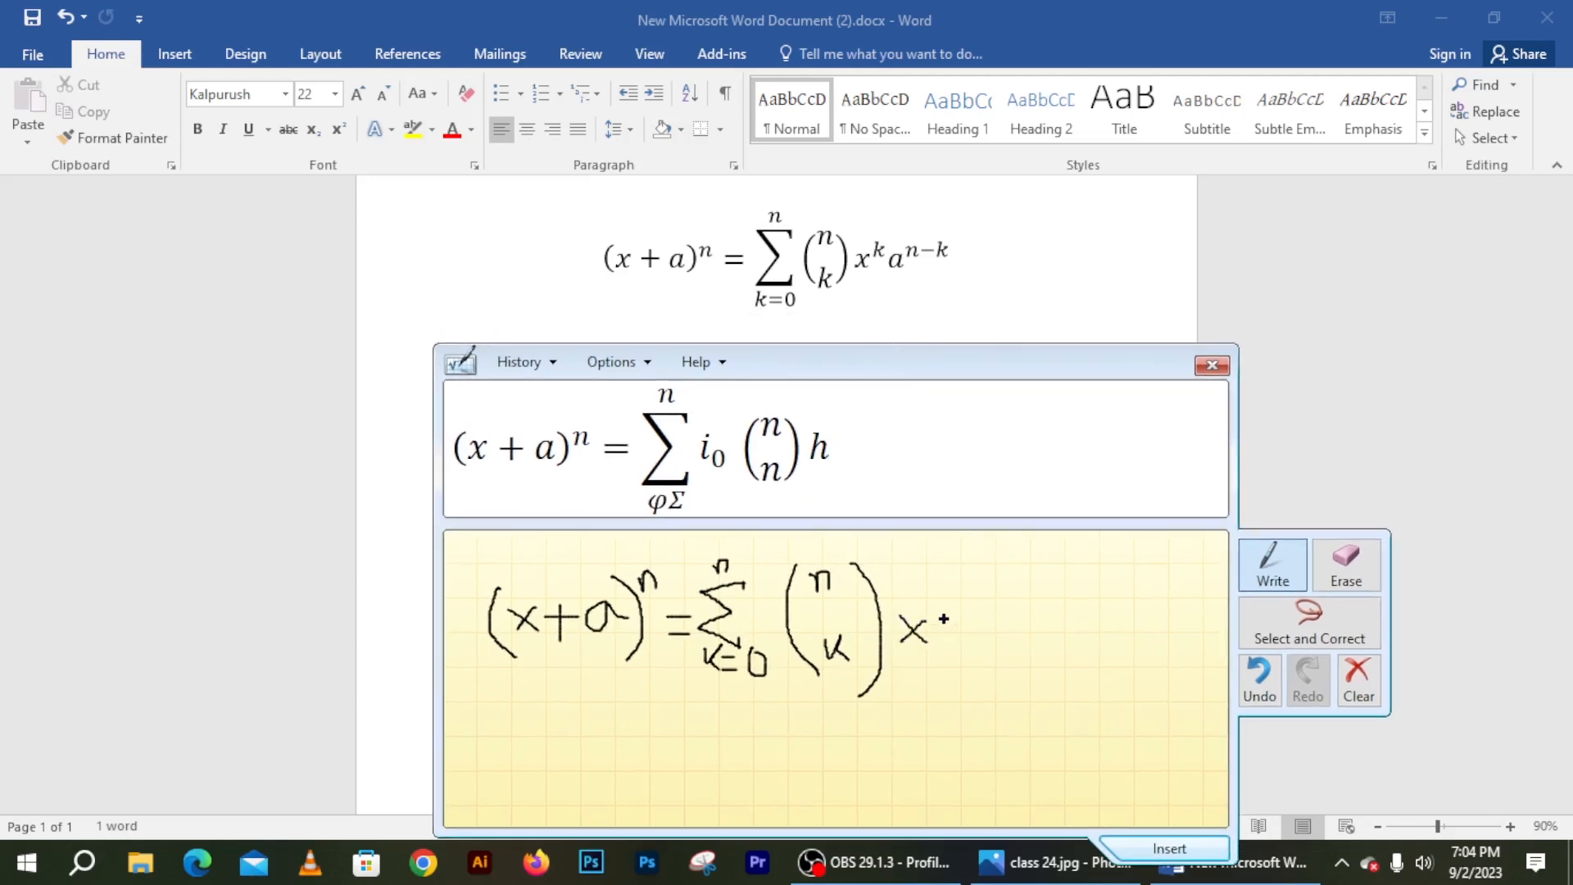
# Write x with superscript k after the coefficient, erasing a stray stroke
pyautogui.moveTo(940, 613); pyautogui.dragTo(941, 652)
pyautogui.click(1346, 565)
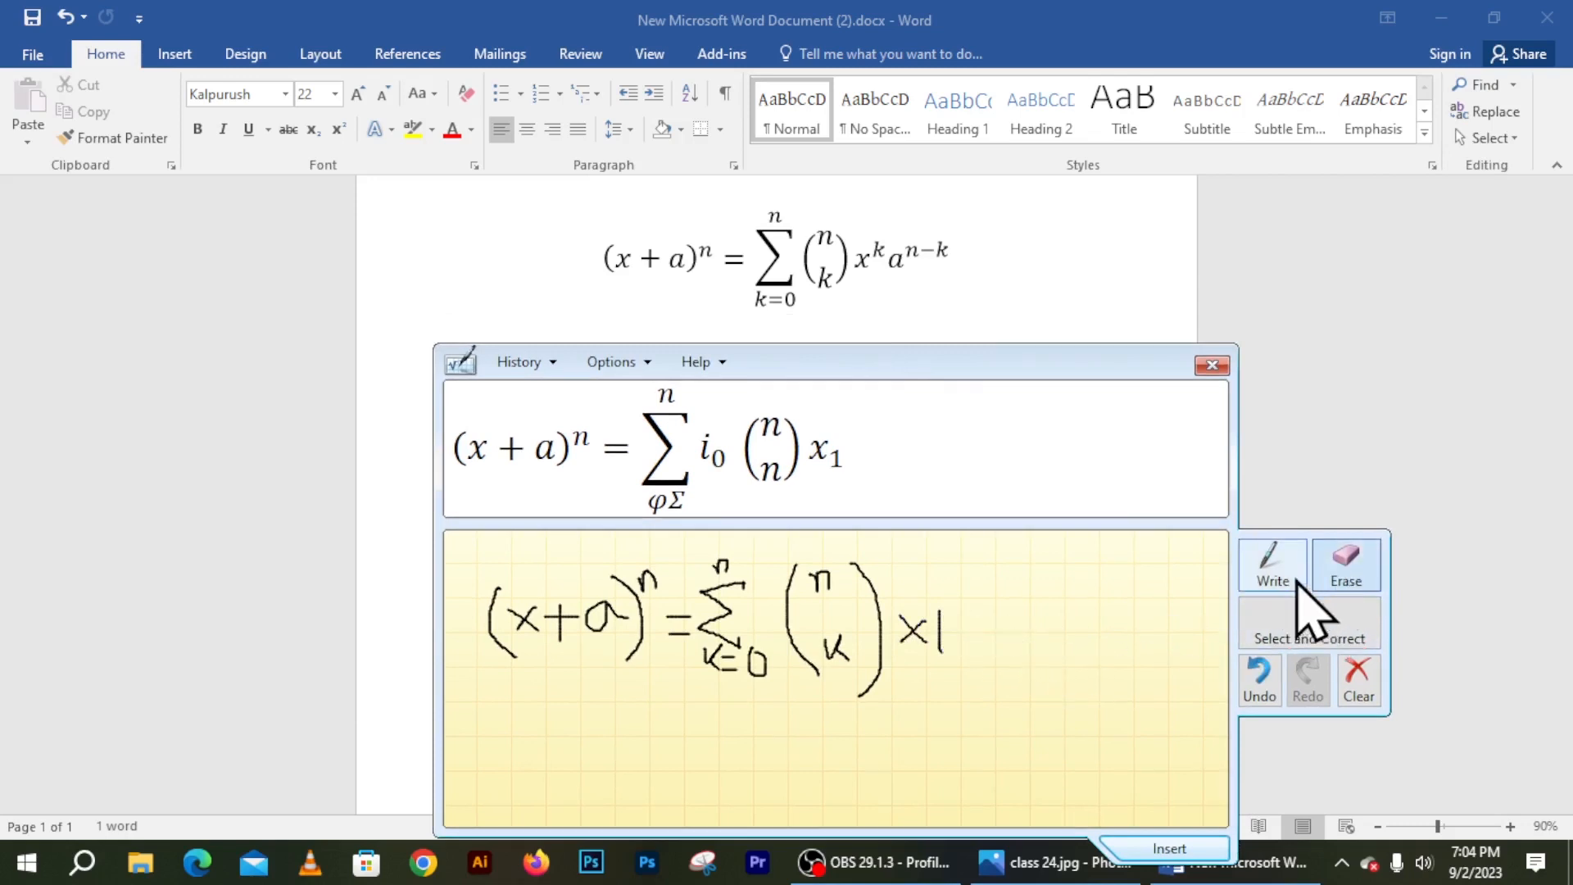
pyautogui.moveTo(983, 623); pyautogui.dragTo(939, 639)
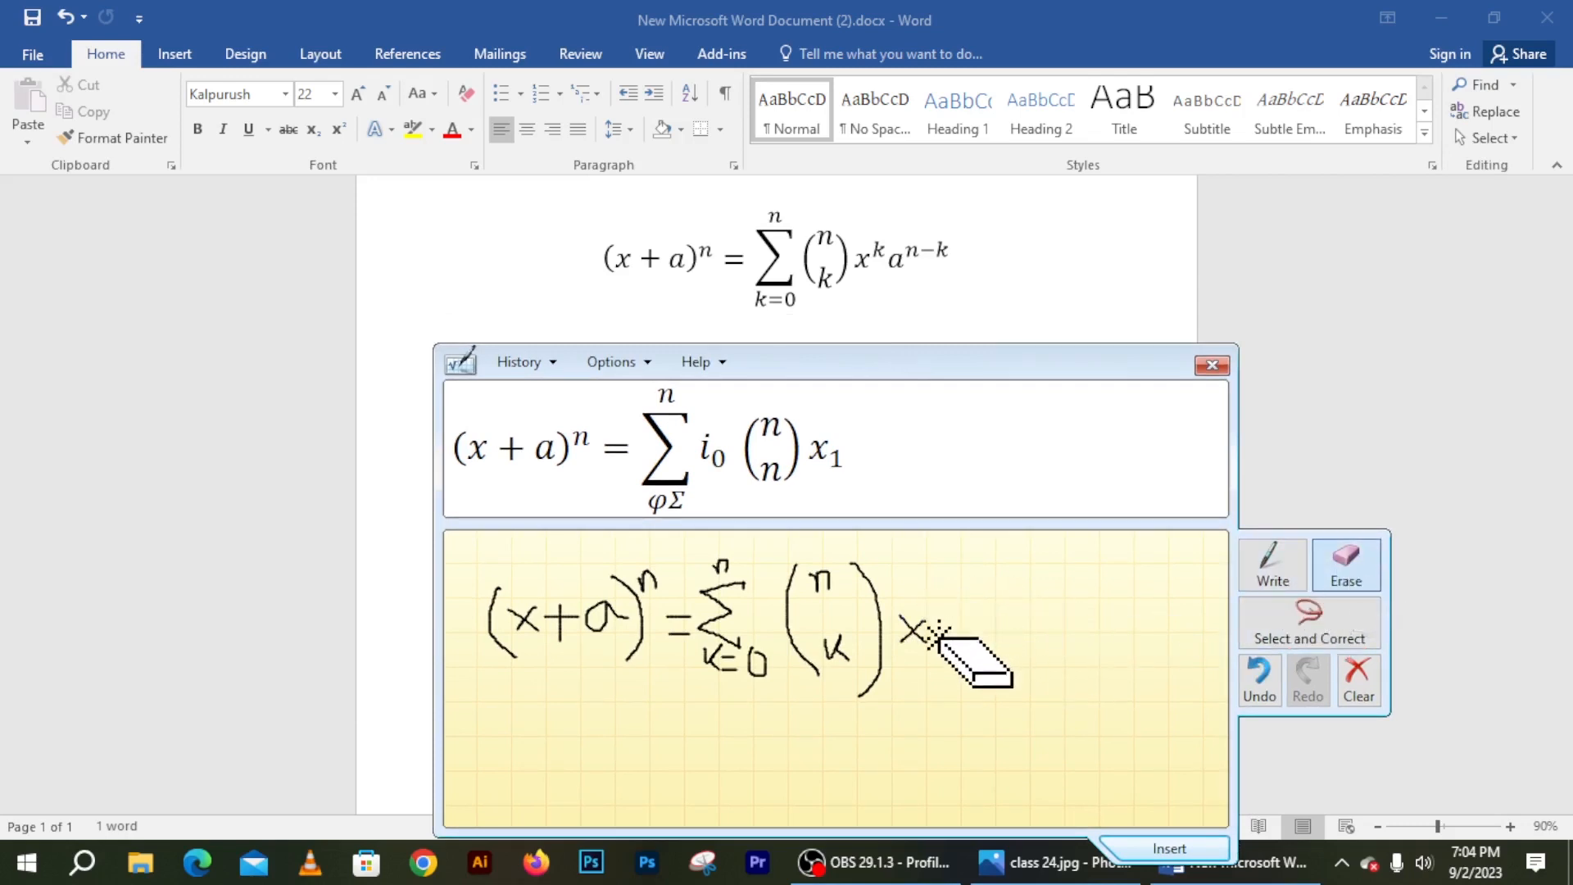
pyautogui.click(1270, 570)
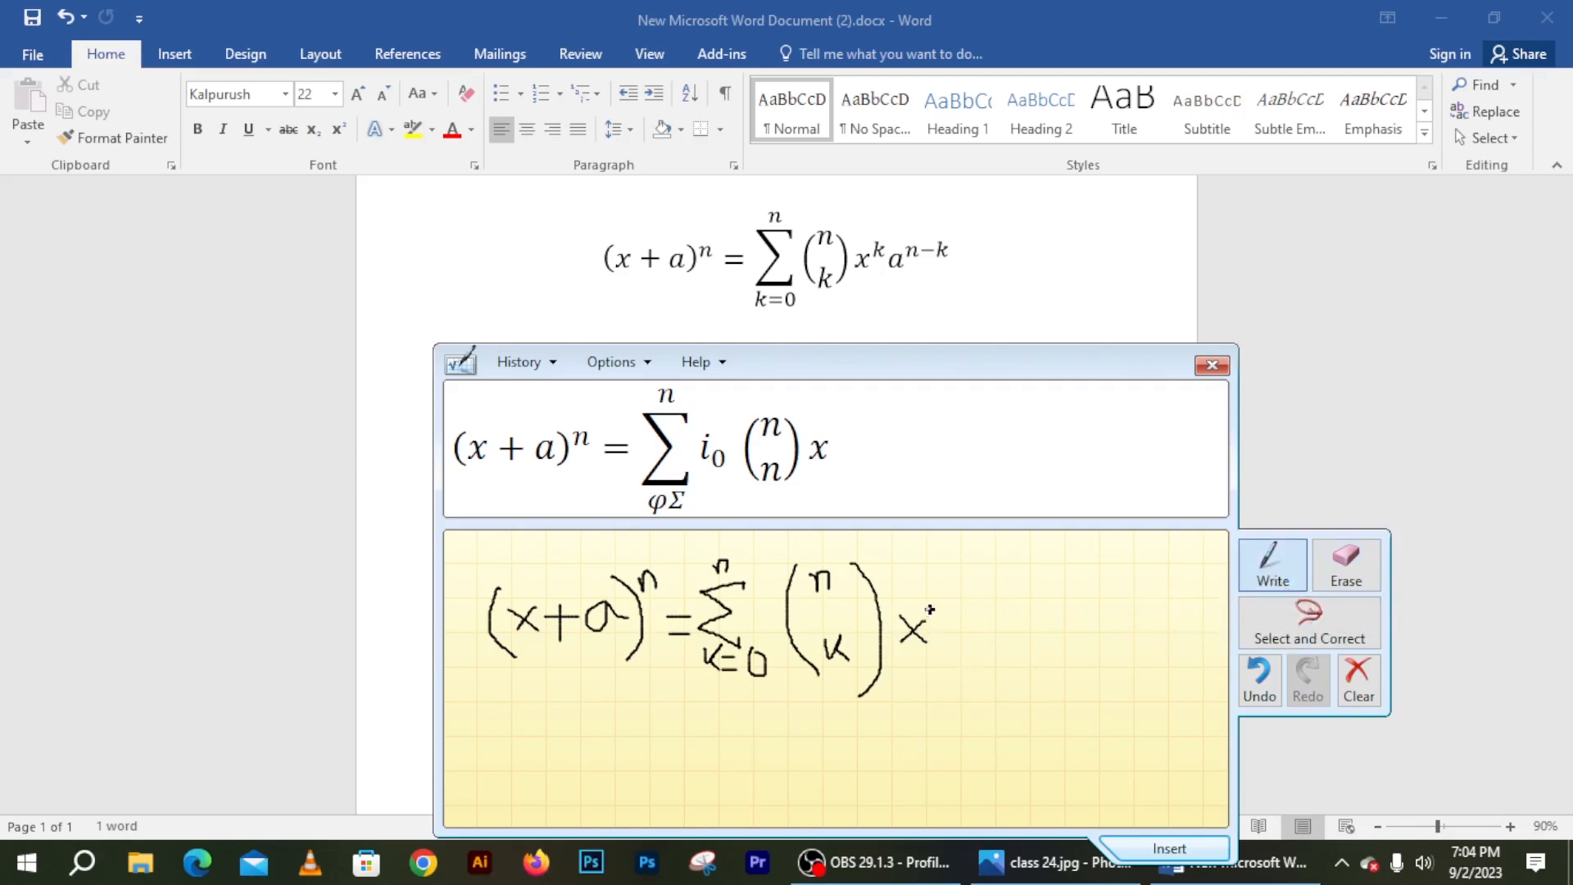
pyautogui.moveTo(937, 610); pyautogui.dragTo(934, 635)
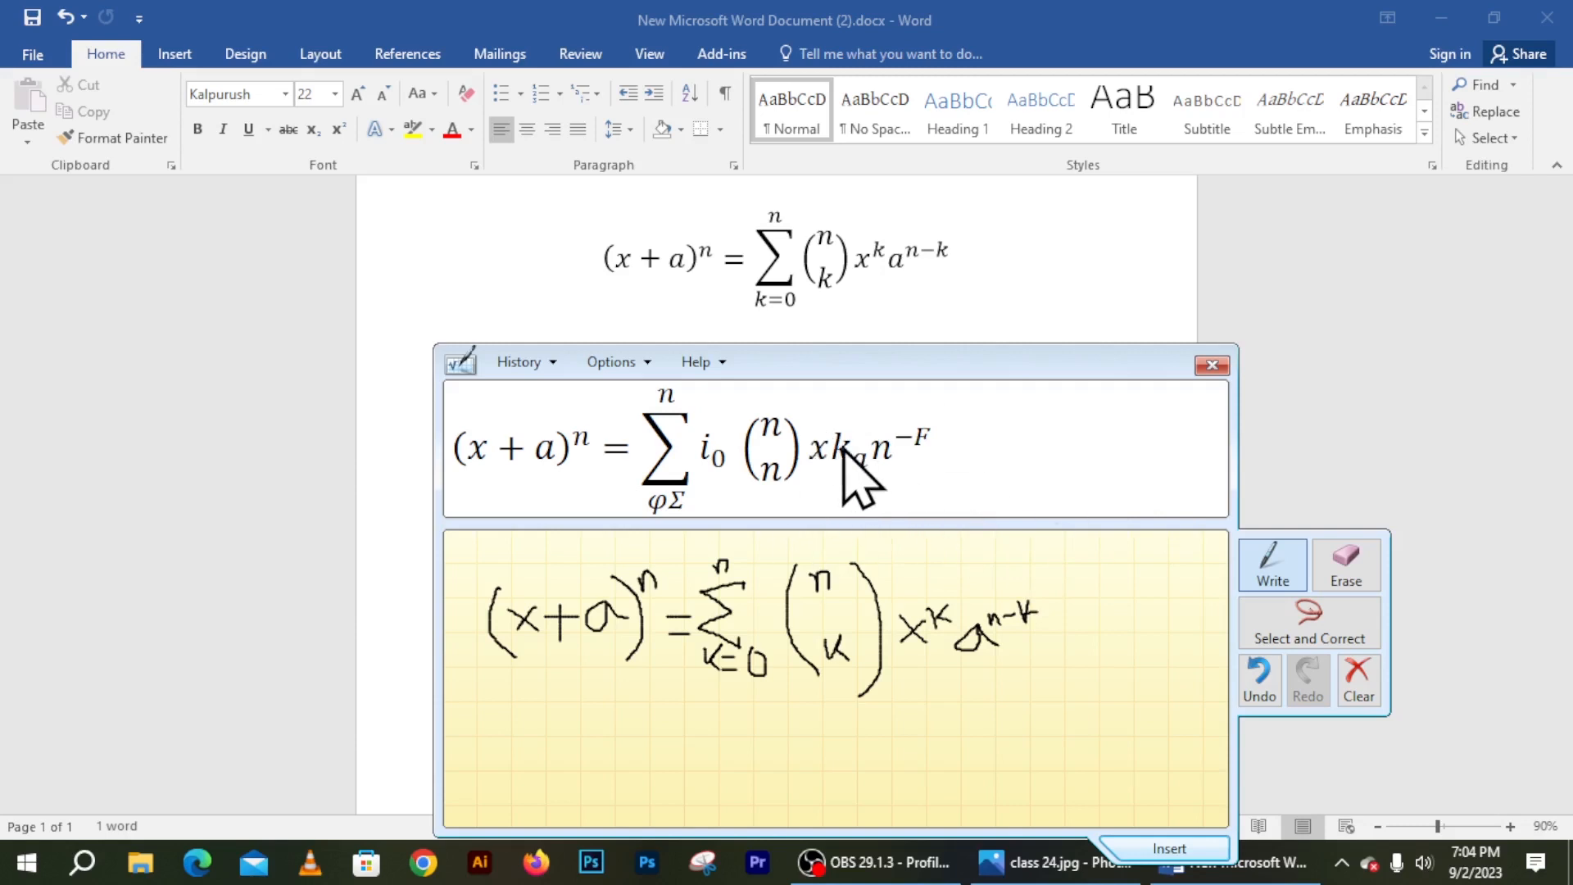
# Erase the misread superscript on x and redraw the k
pyautogui.click(1347, 568)
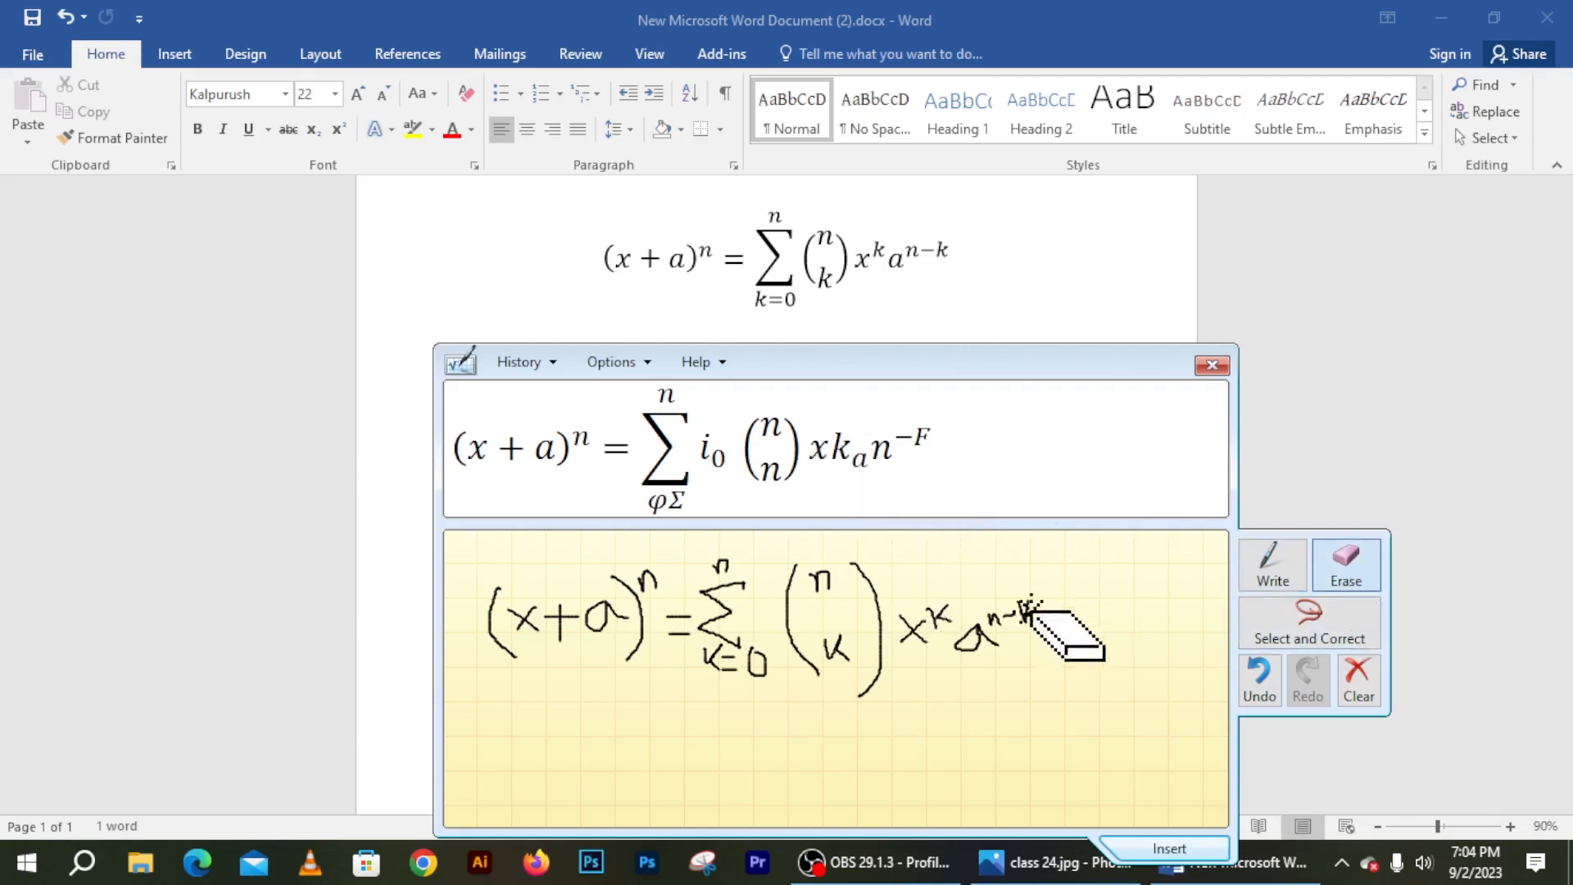
pyautogui.moveTo(1019, 632)
pyautogui.mouseDown()
pyautogui.moveTo(922, 606)
pyautogui.moveTo(938, 619)
pyautogui.mouseUp()
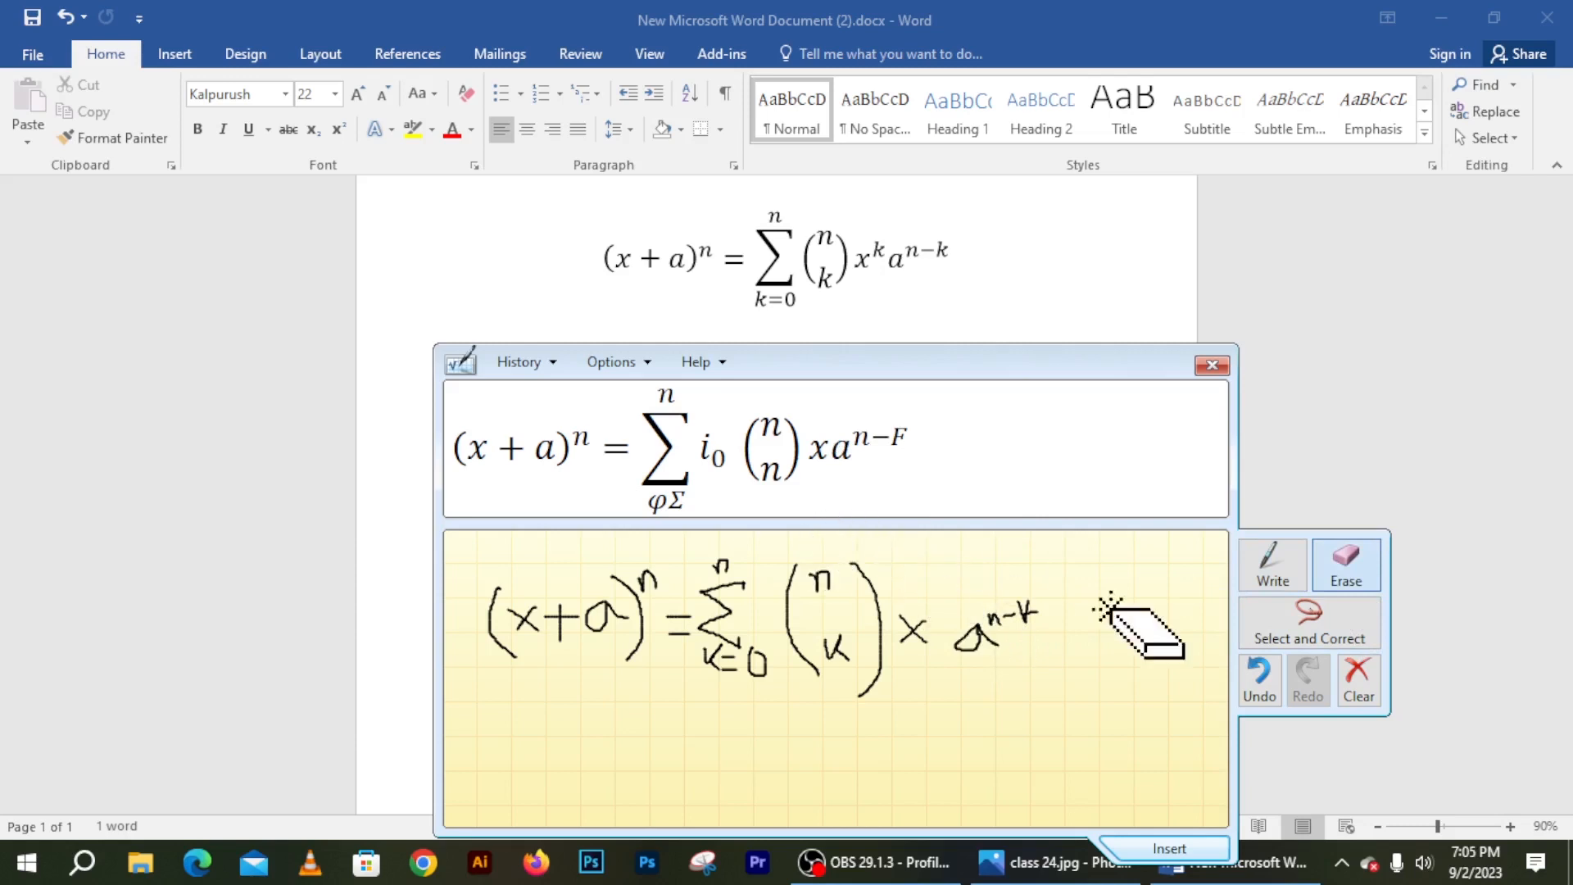
pyautogui.click(1272, 566)
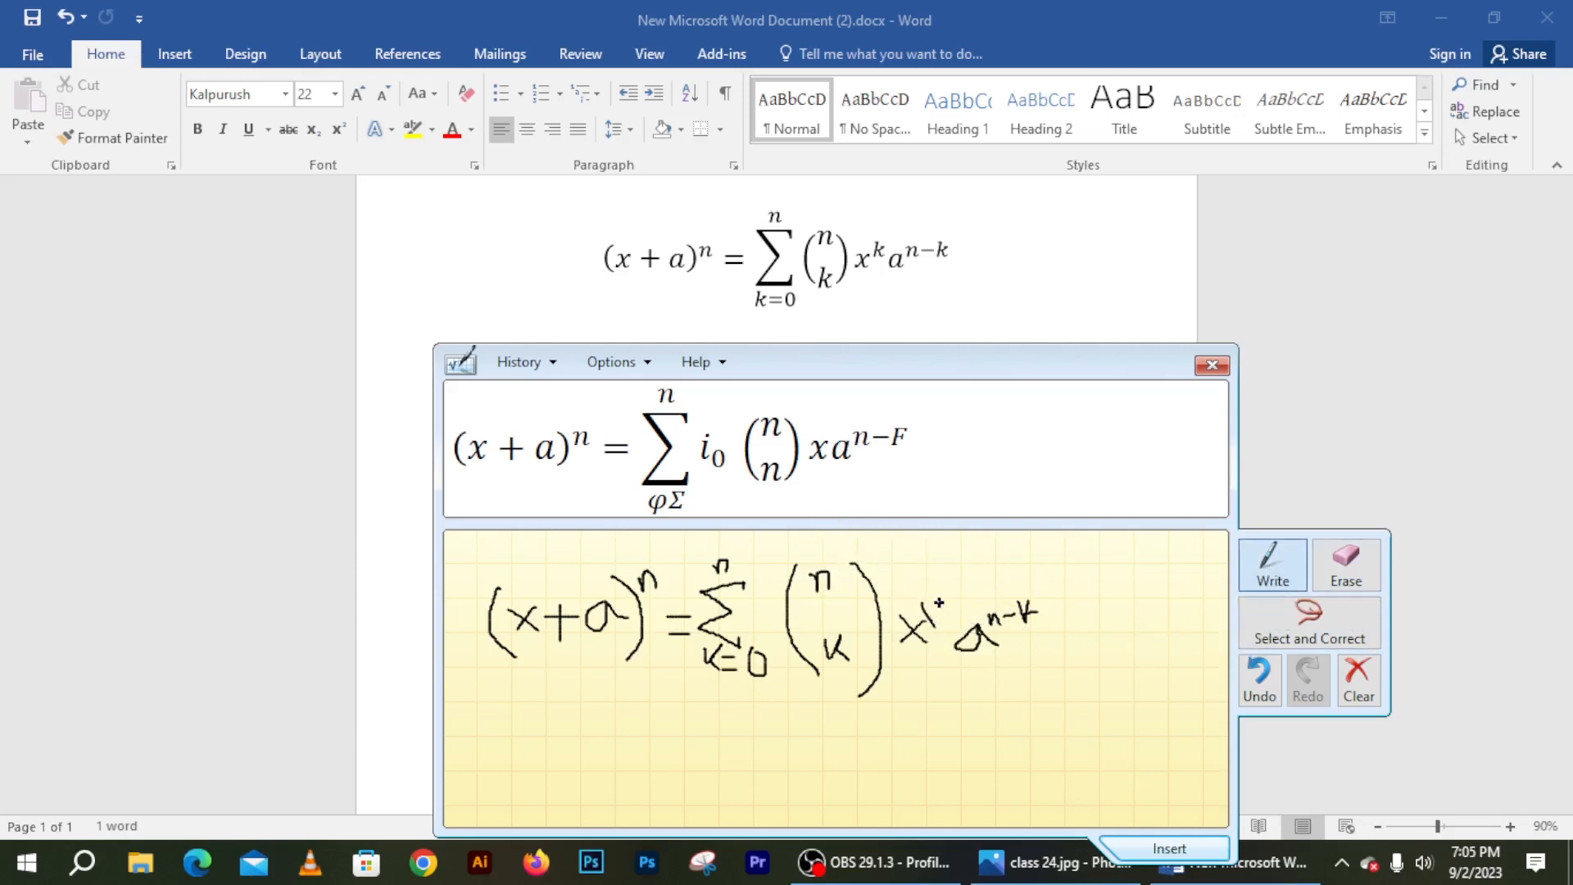
pyautogui.moveTo(939, 603); pyautogui.dragTo(934, 616)
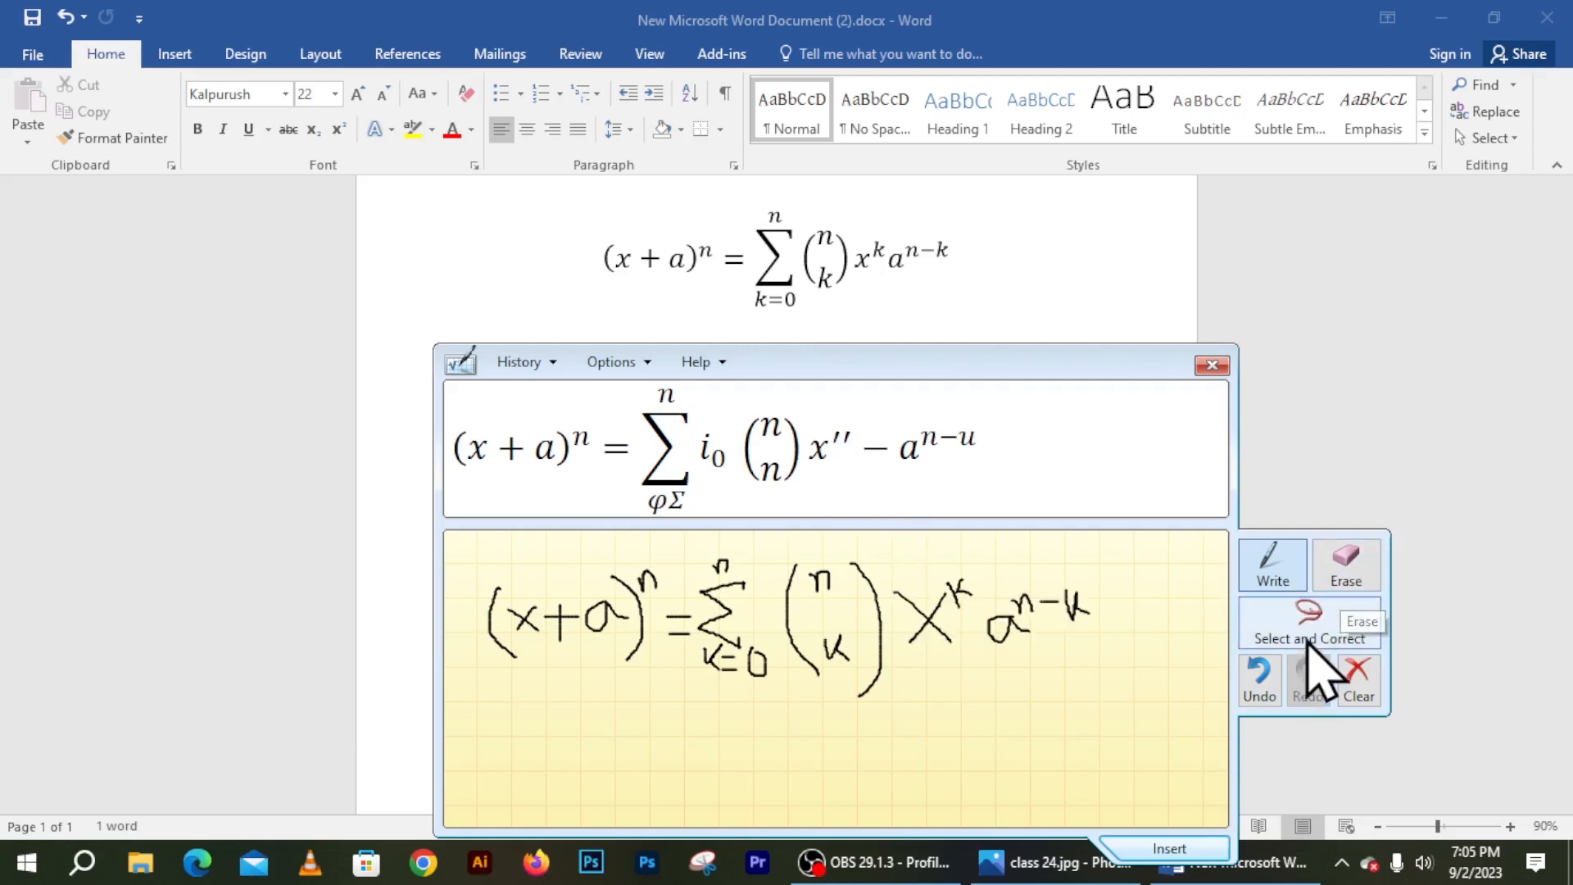
# Use Select and Correct on the misread stroke after x, choosing the I′ alternative
pyautogui.click(1332, 632)
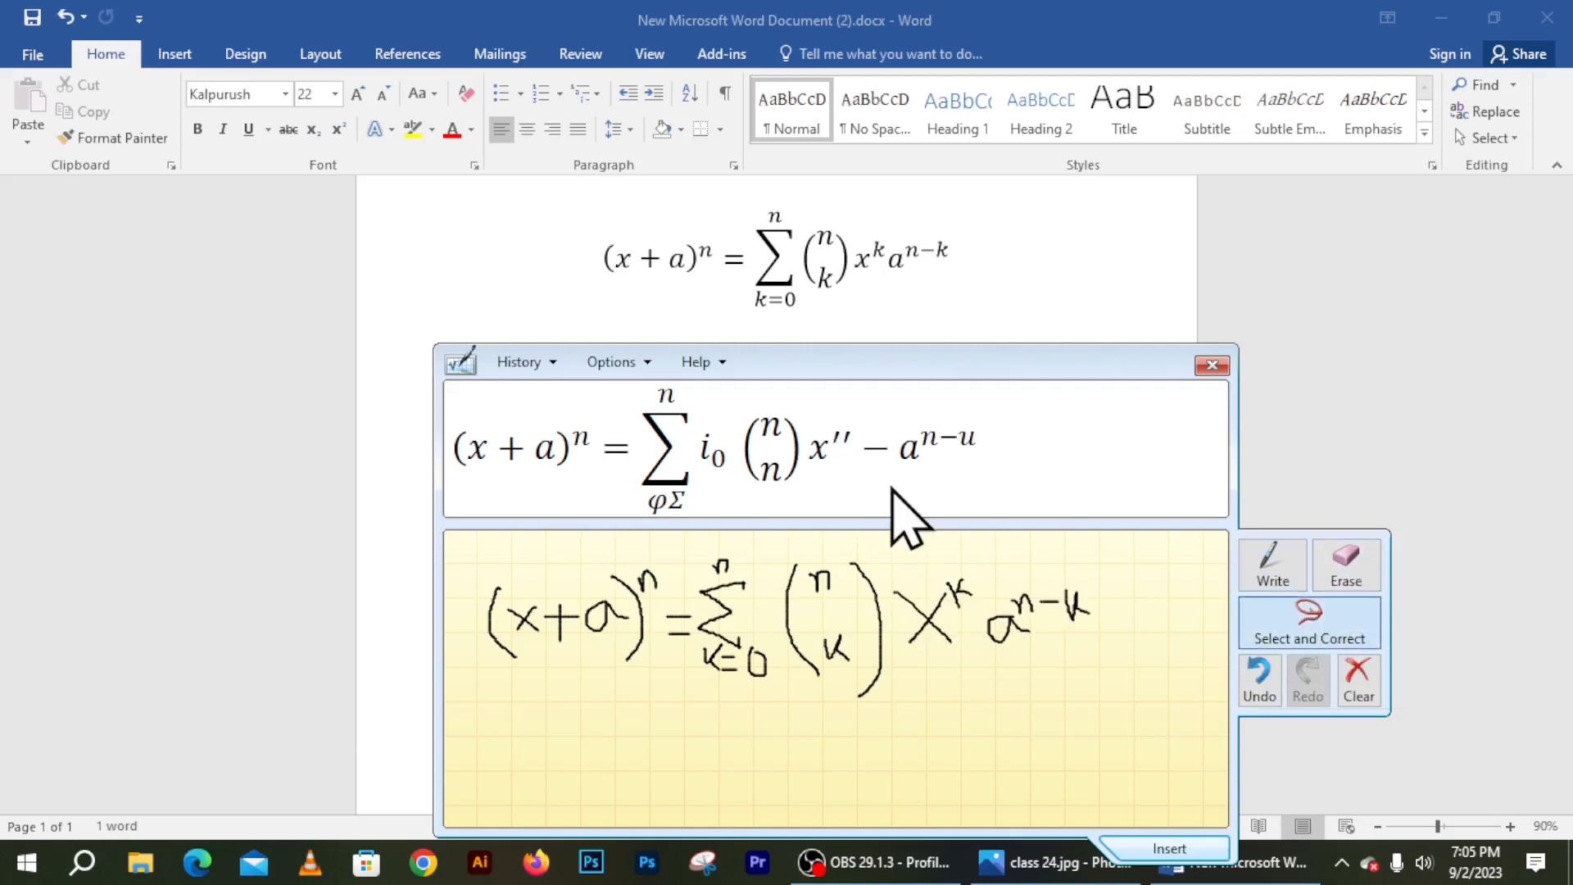
pyautogui.moveTo(941, 566)
pyautogui.mouseDown()
pyautogui.moveTo(942, 587)
pyautogui.moveTo(973, 604)
pyautogui.moveTo(983, 580)
pyautogui.moveTo(937, 571)
pyautogui.mouseUp()
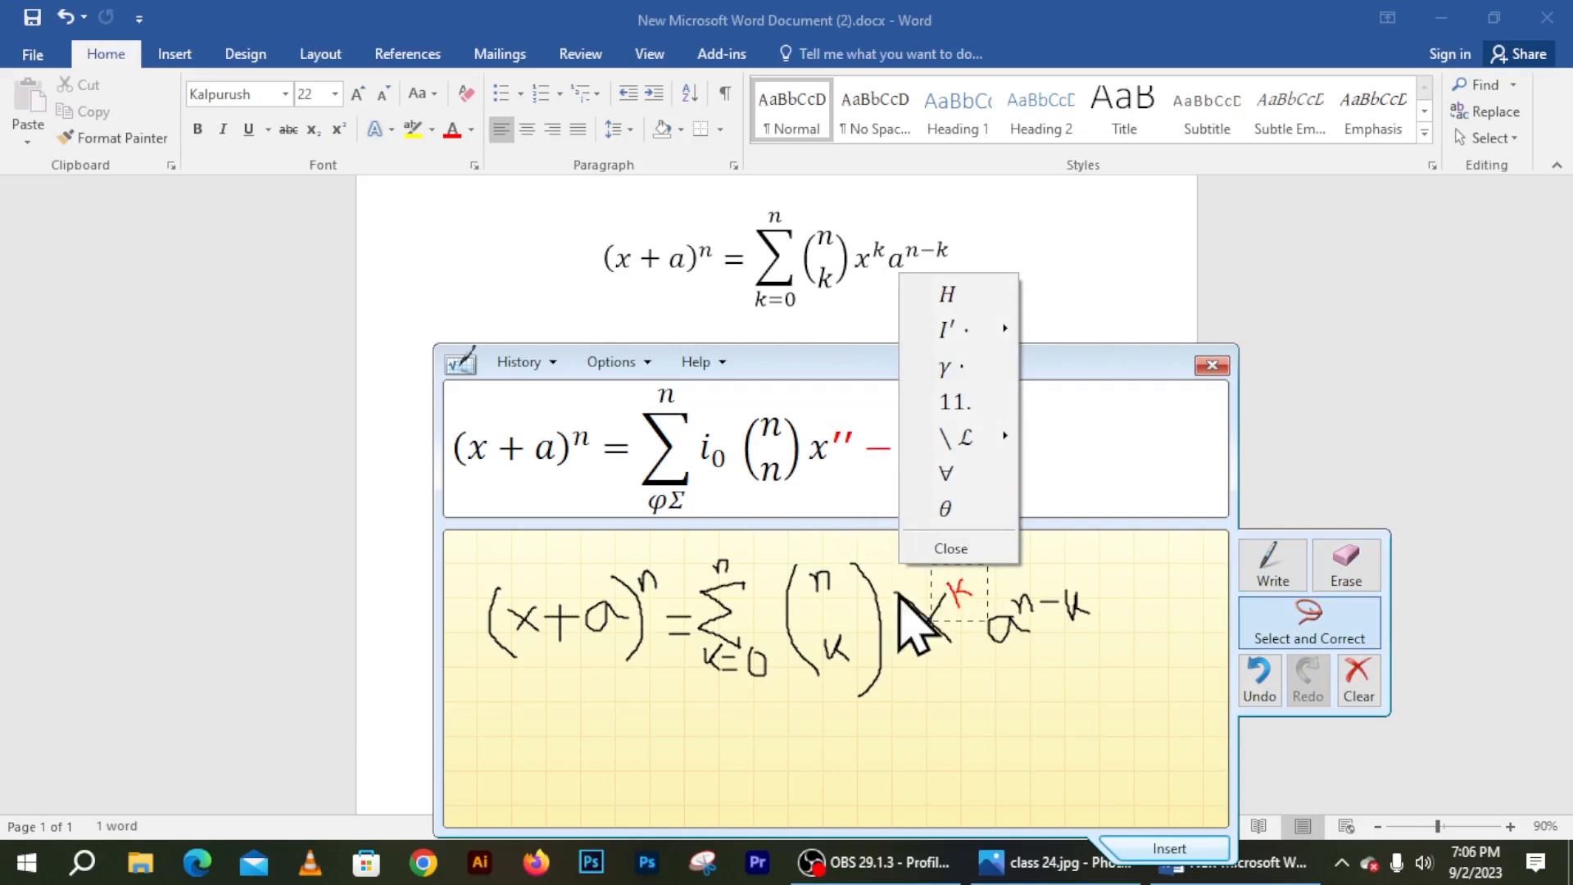
pyautogui.click(967, 548)
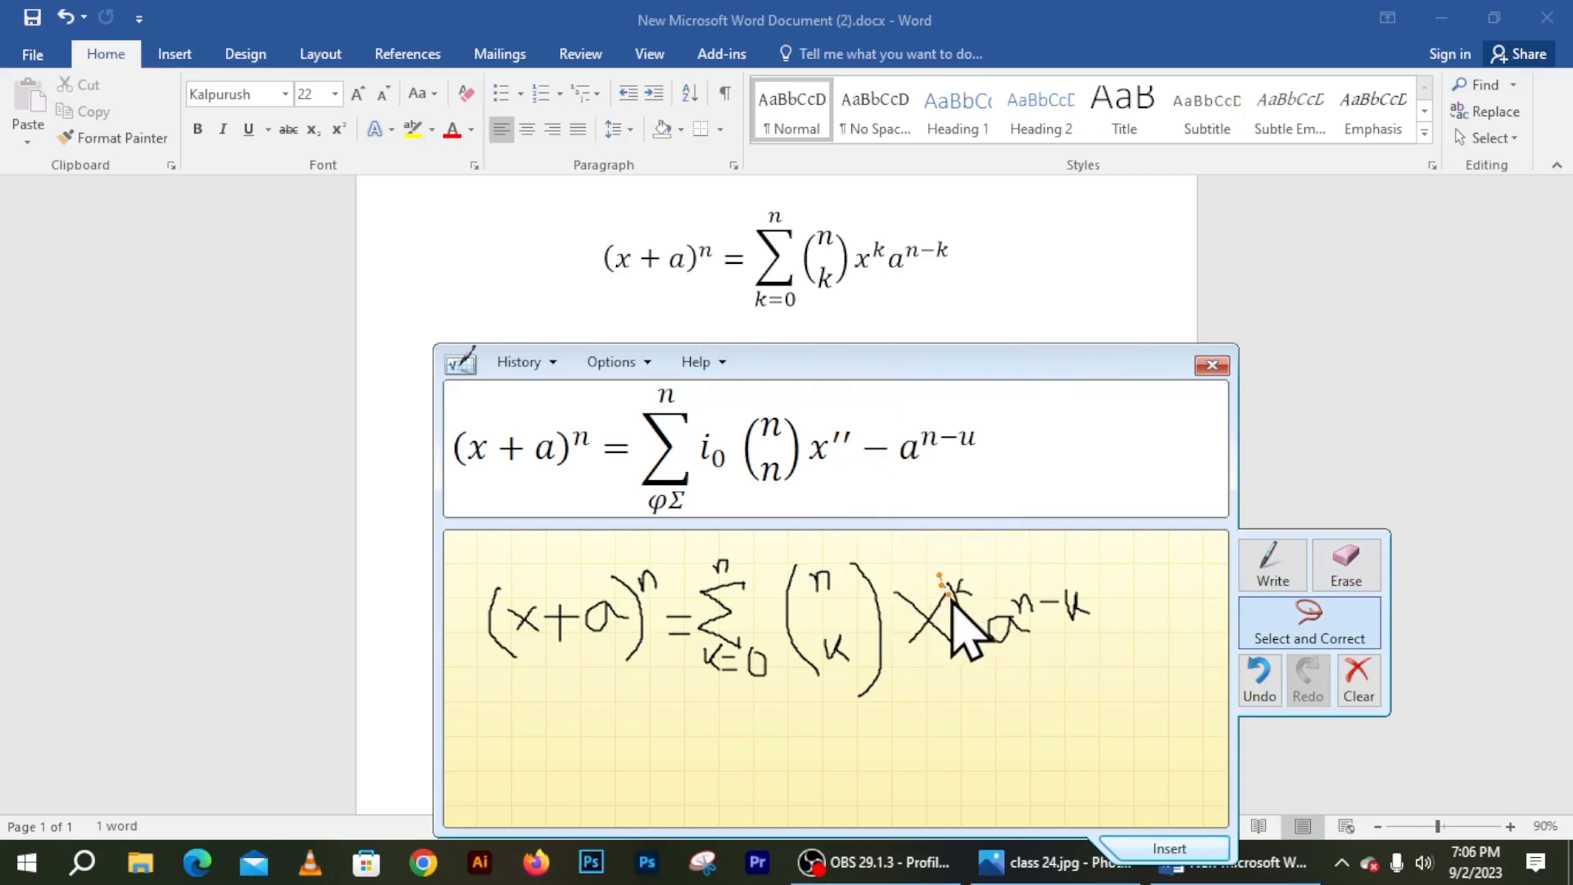
pyautogui.moveTo(973, 613)
pyautogui.mouseDown()
pyautogui.moveTo(980, 590)
pyautogui.moveTo(934, 565)
pyautogui.moveTo(943, 621)
pyautogui.mouseUp()
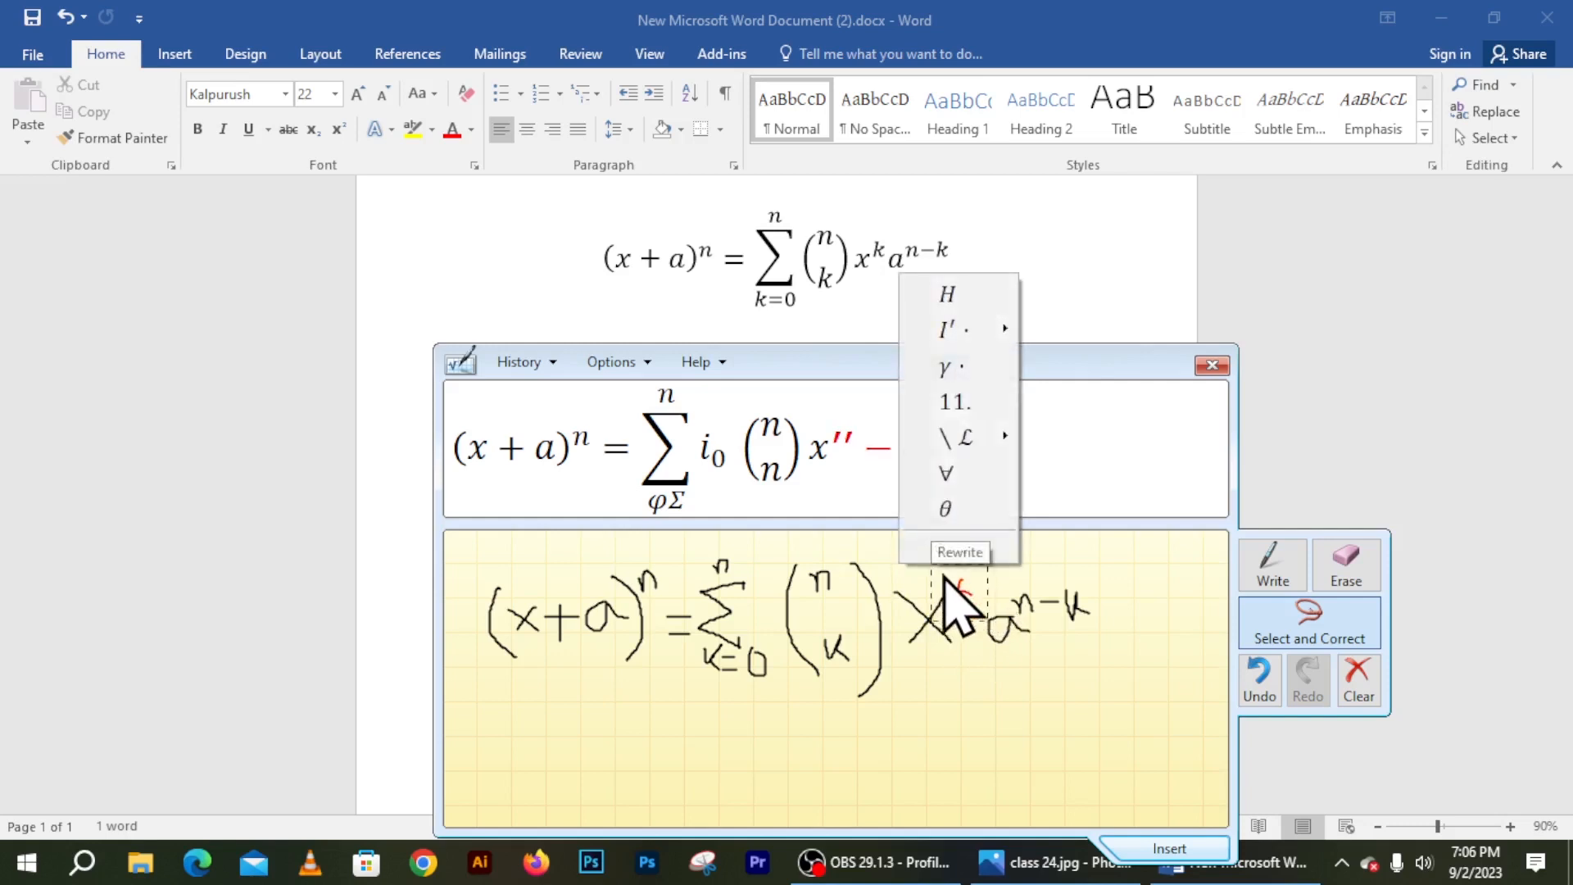
pyautogui.click(1000, 328)
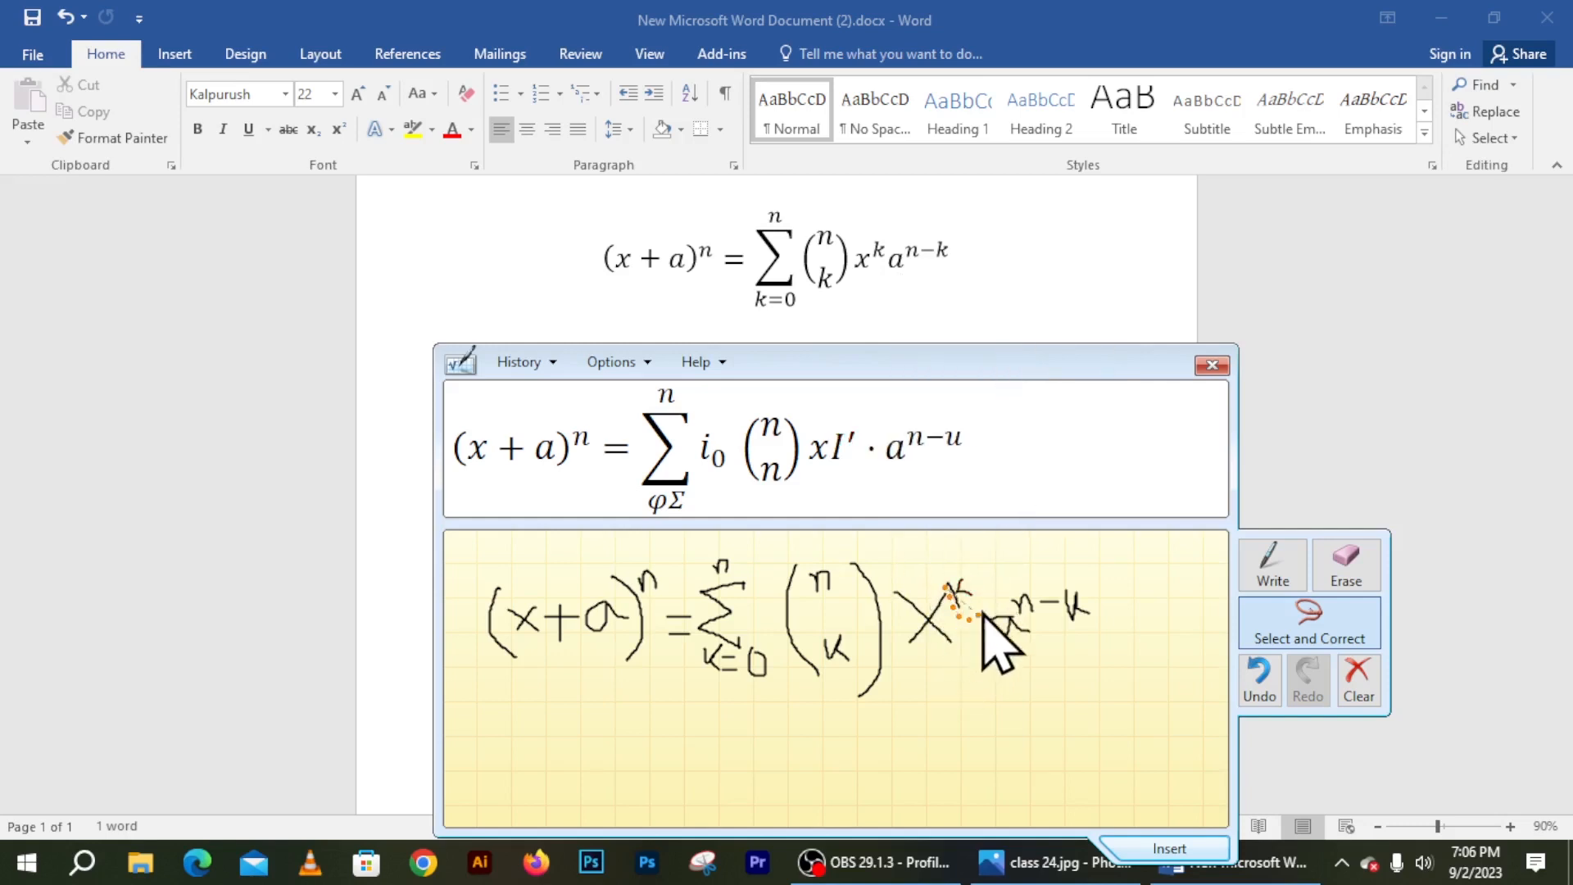
pyautogui.moveTo(984, 615)
pyautogui.mouseDown()
pyautogui.moveTo(918, 586)
pyautogui.moveTo(951, 594)
pyautogui.moveTo(951, 613)
pyautogui.mouseUp()
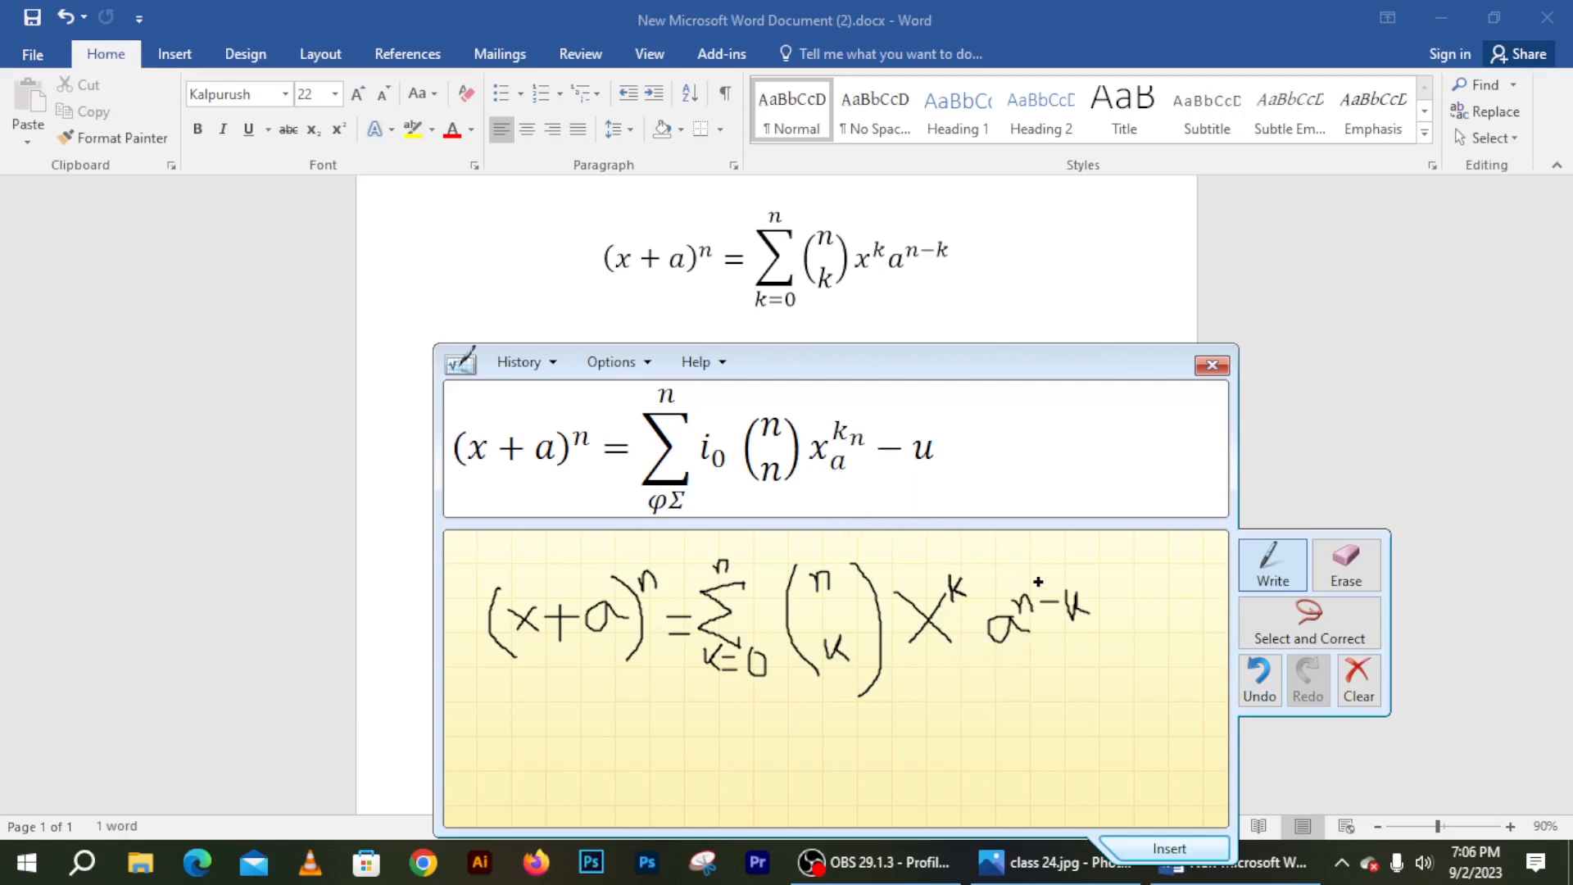
# Erase the a^(n−k) strokes and handwrite the a^(n−k) term again
pyautogui.click(1345, 566)
pyautogui.moveTo(1090, 611)
pyautogui.mouseDown()
pyautogui.moveTo(1008, 597)
pyautogui.moveTo(1057, 598)
pyautogui.mouseUp()
pyautogui.click(1270, 573)
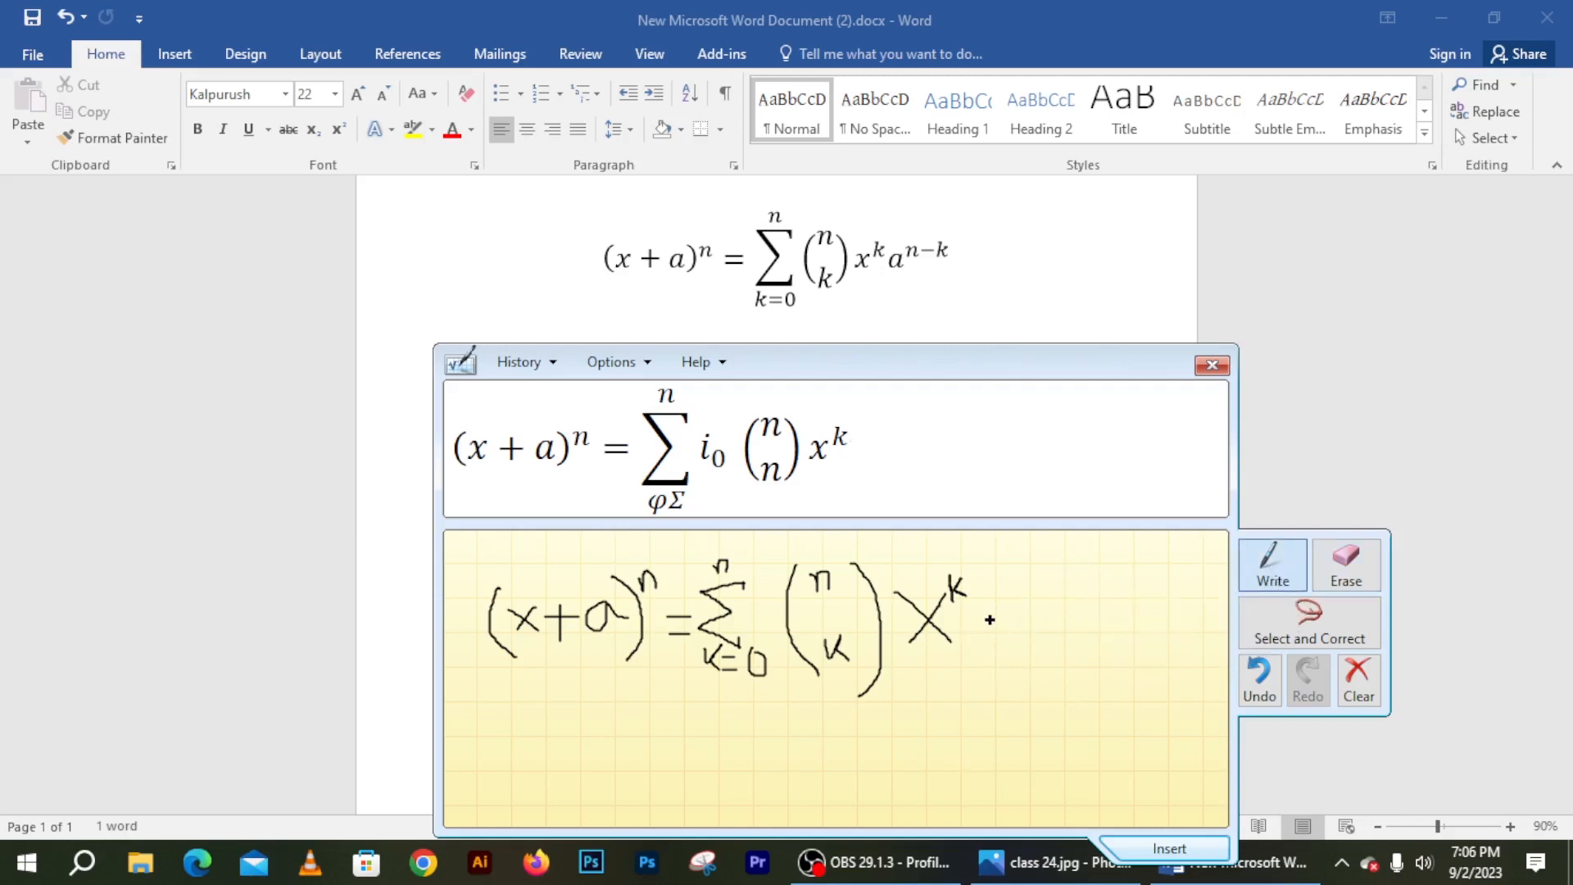
pyautogui.moveTo(1011, 591); pyautogui.dragTo(990, 623)
pyautogui.moveTo(1018, 643); pyautogui.dragTo(1012, 594)
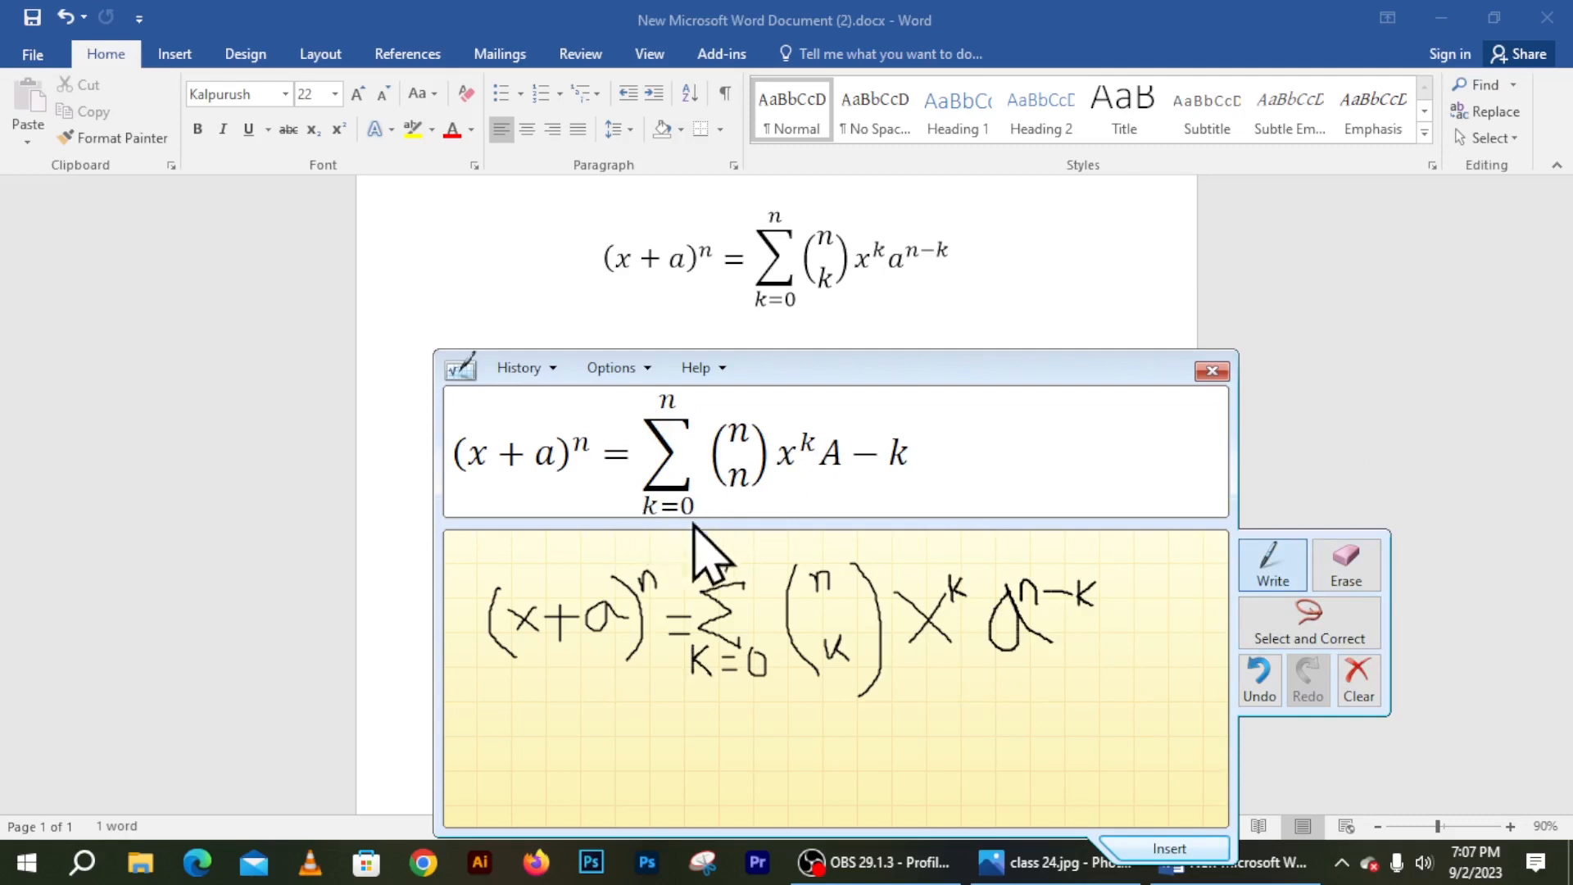
# Insert the recognised binomial equation into Word and close Math Input Panel
pyautogui.moveTo(948, 414); pyautogui.dragTo(1050, 275)
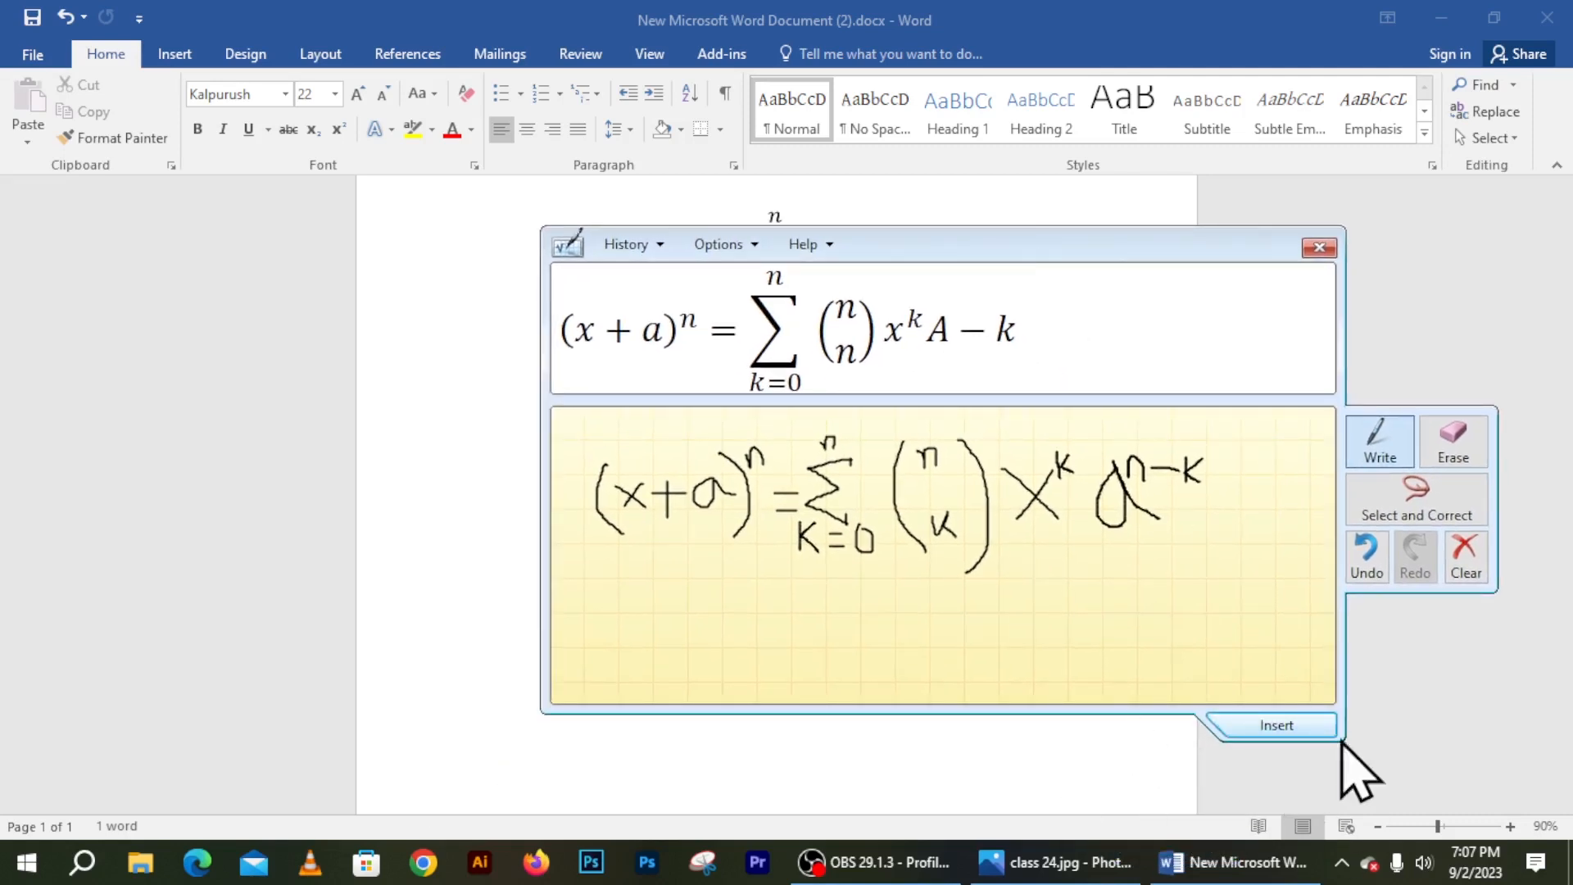
pyautogui.click(1268, 728)
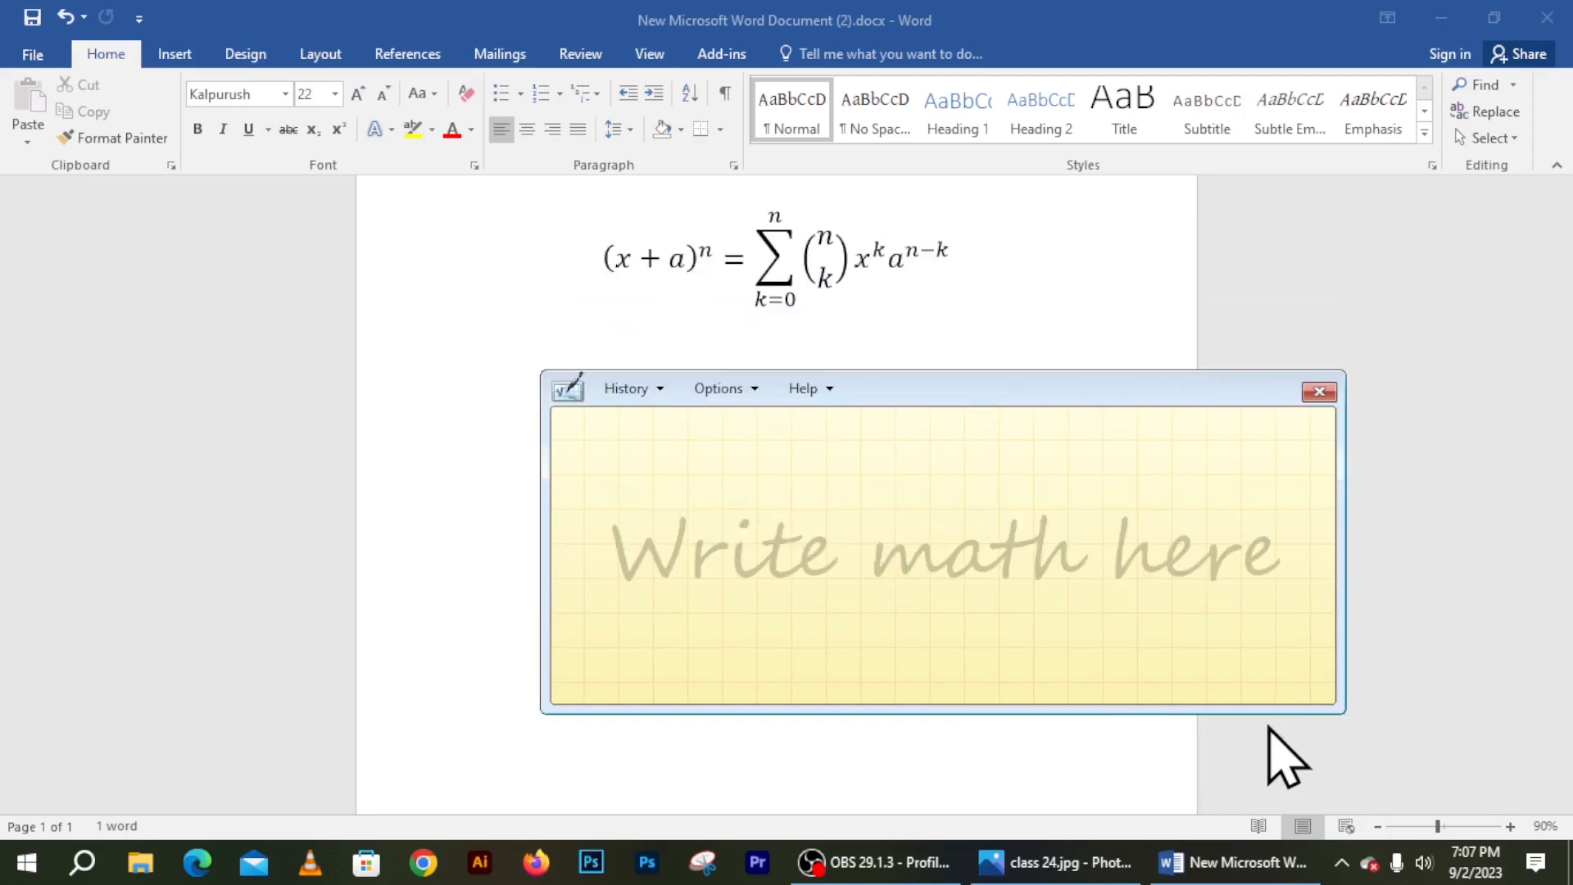
pyautogui.click(1312, 394)
# Inspect the binomial equation by selecting it and its a^(n−k) term
pyautogui.click(770, 459)
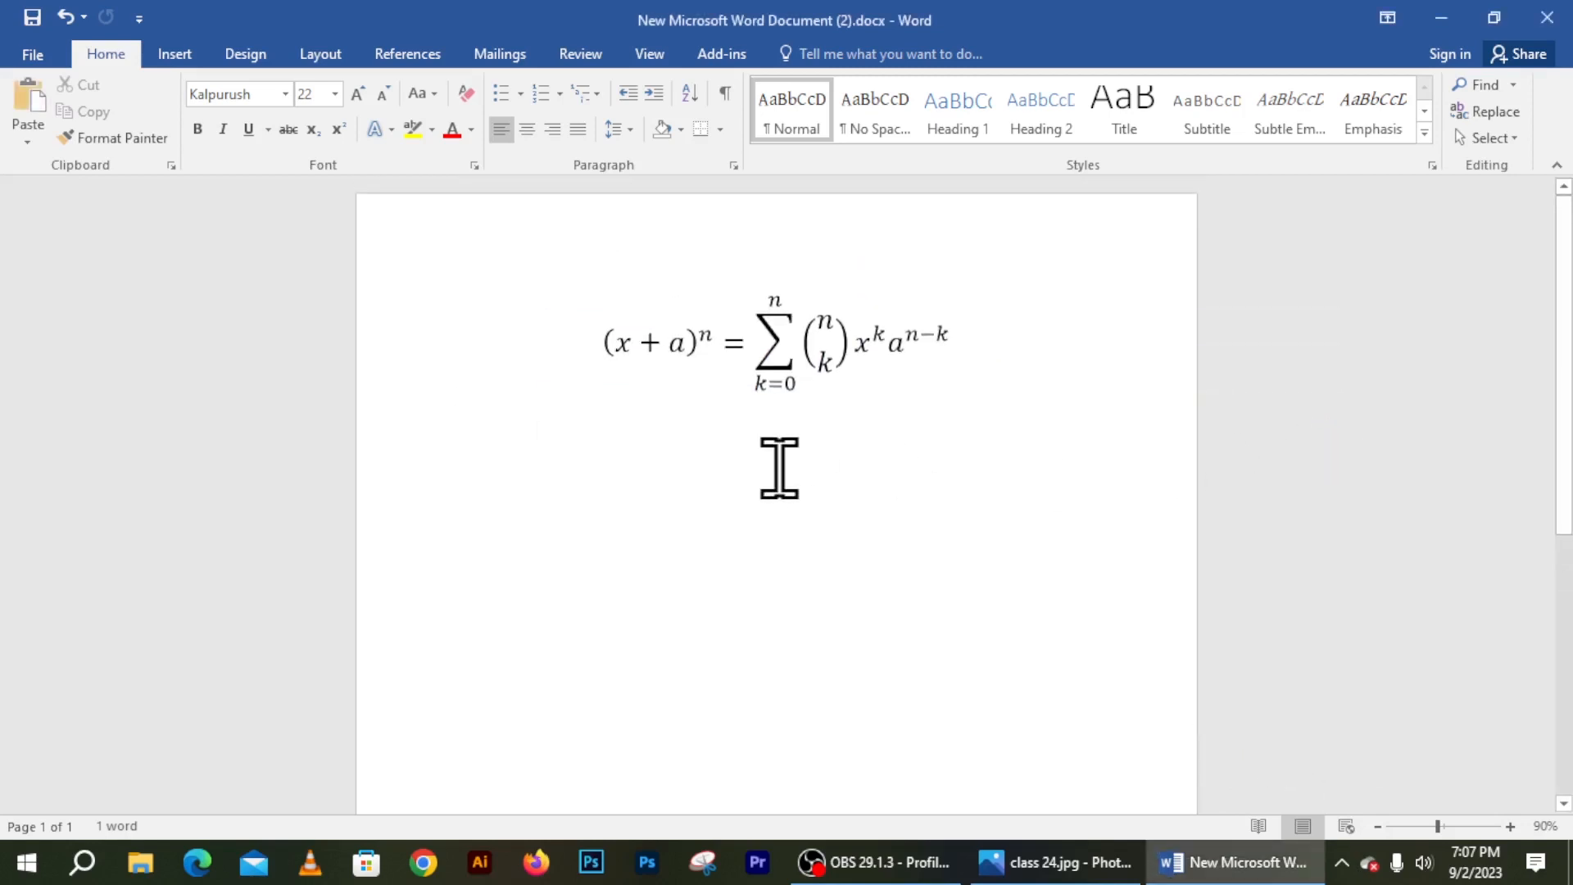
pyautogui.scroll(-5, 803, 491)
pyautogui.scroll(5, 809, 504)
pyautogui.click(635, 343)
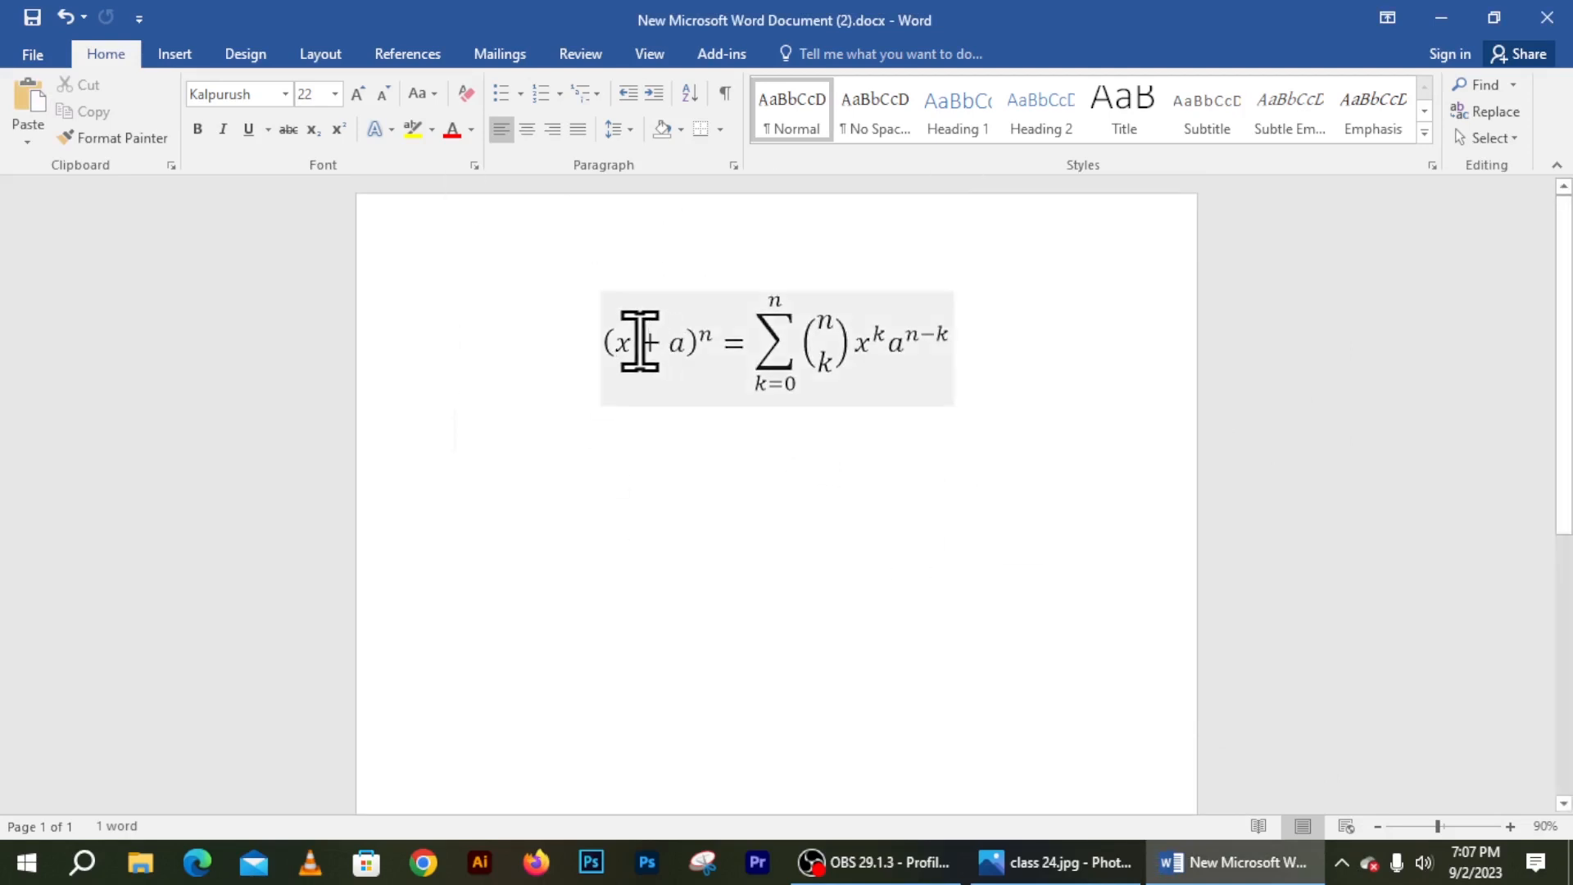
pyautogui.moveTo(861, 363); pyautogui.dragTo(925, 379)
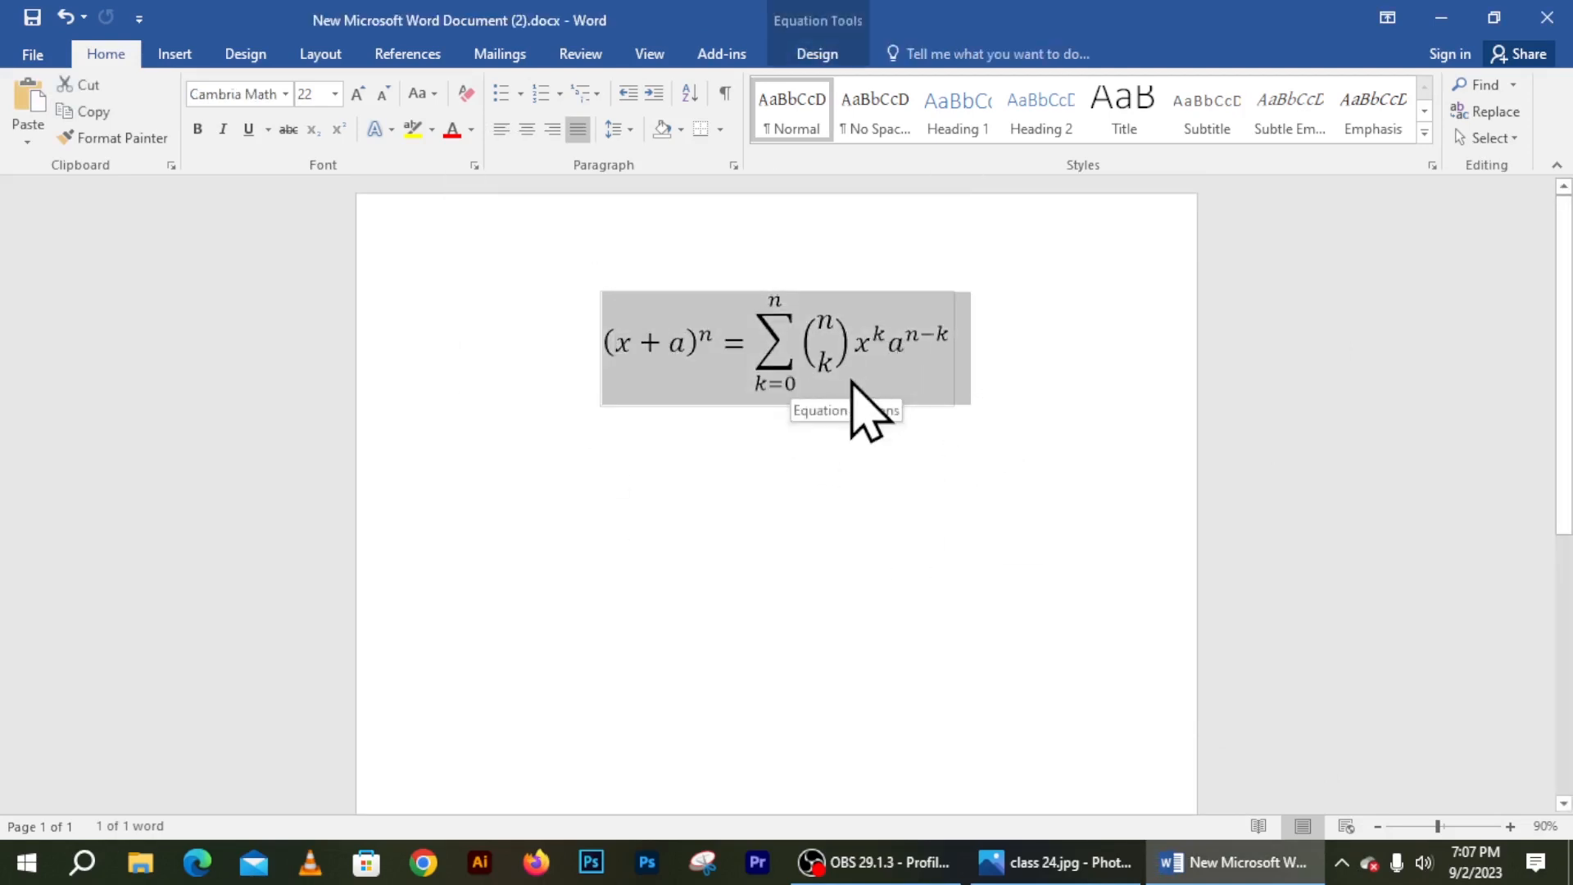
pyautogui.click(890, 337)
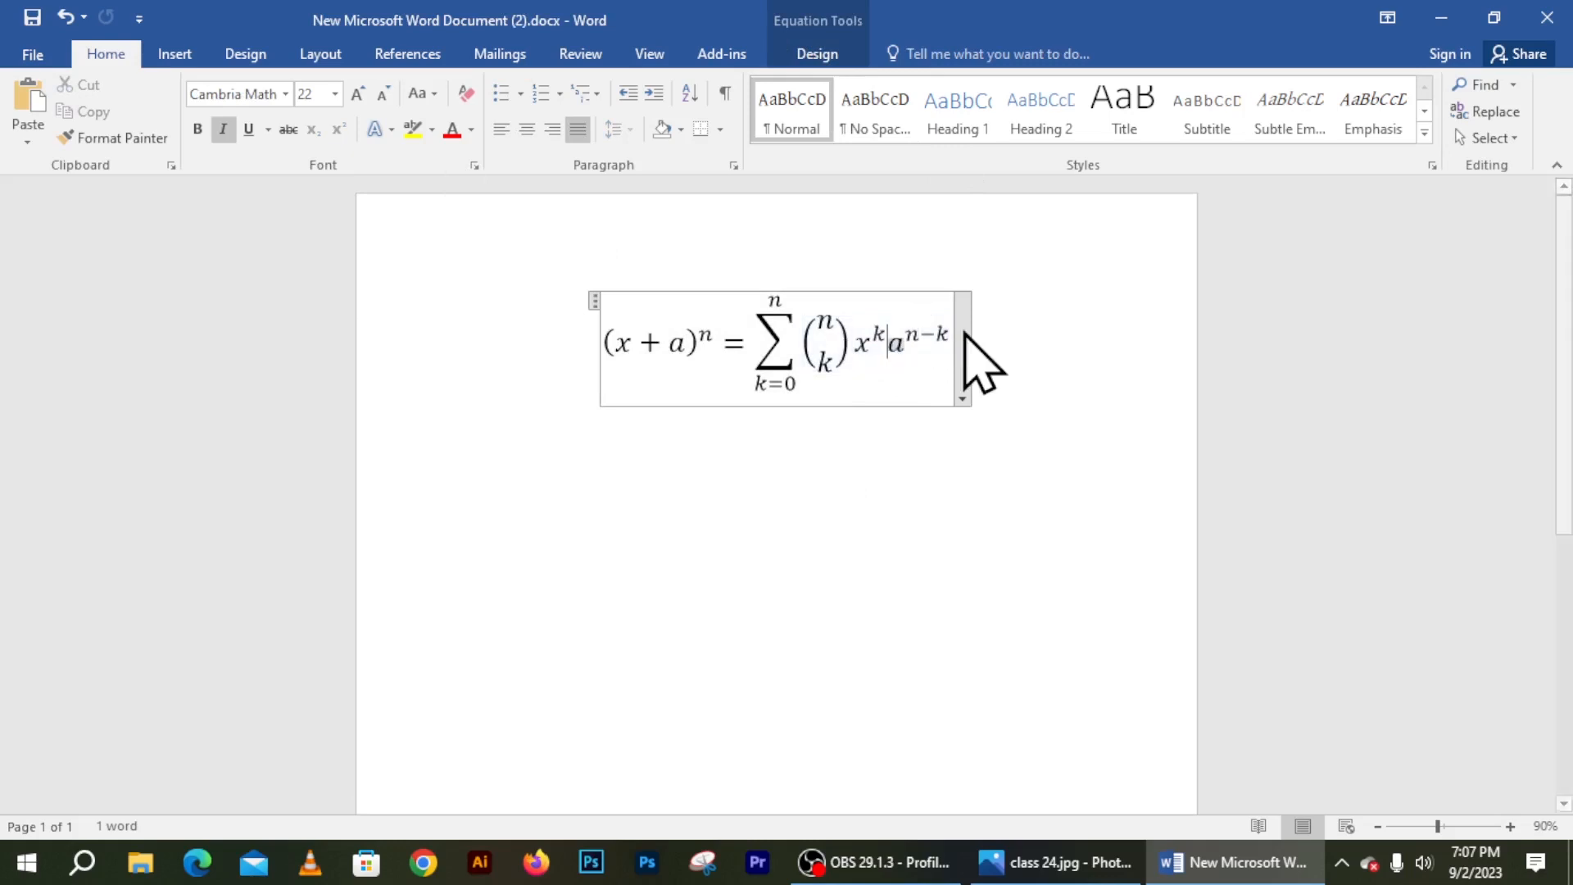
pyautogui.moveTo(921, 334); pyautogui.dragTo(888, 340)
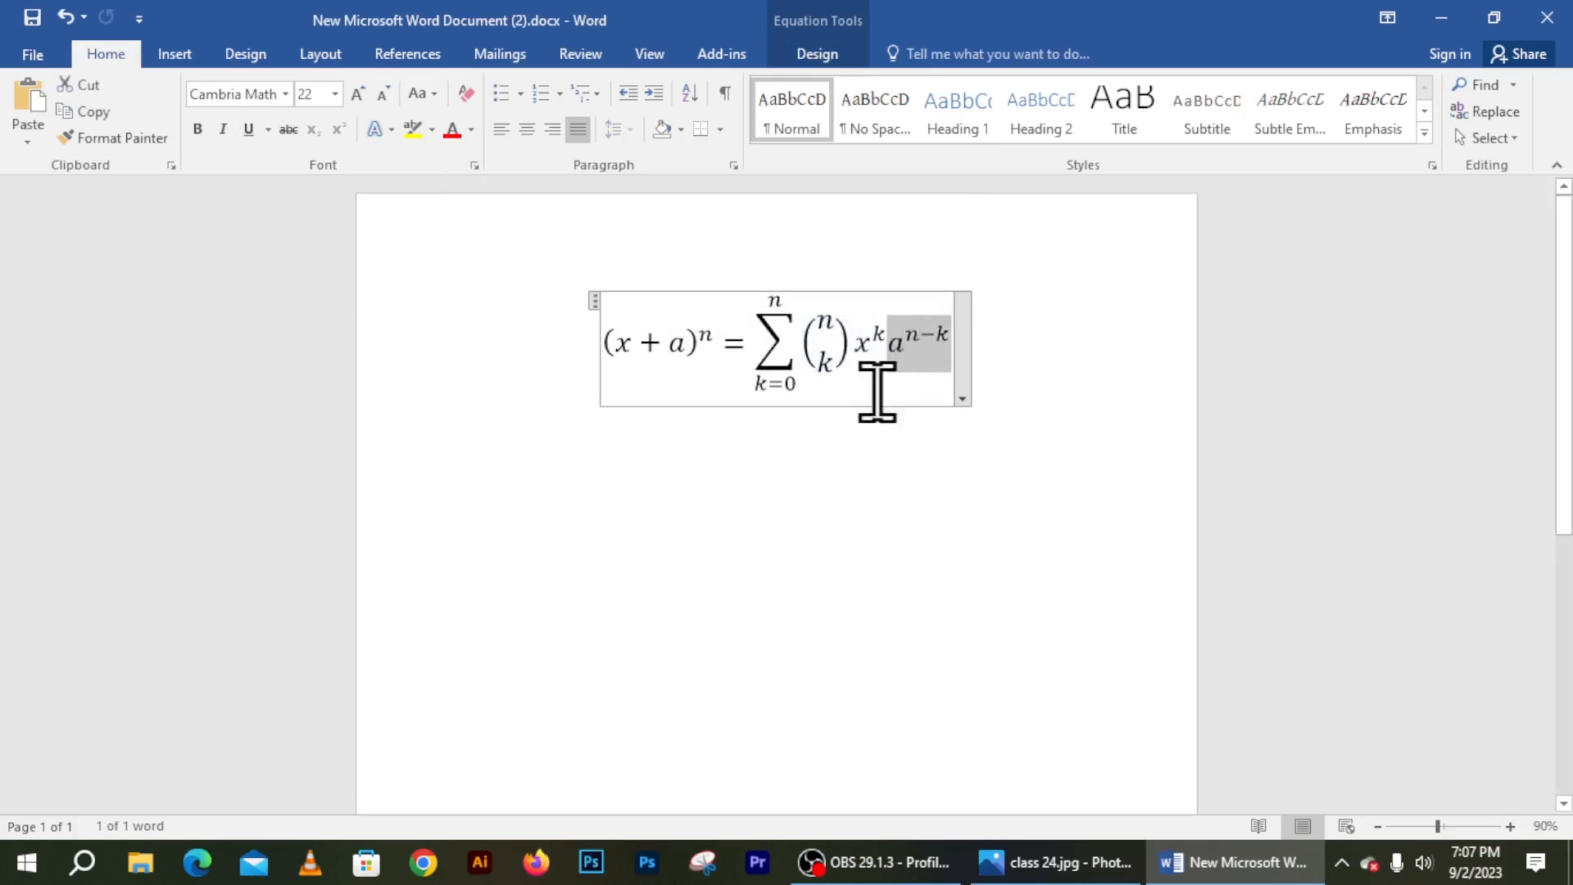
# Start a new empty paragraph below the equation
pyautogui.click(867, 516)
pyautogui.press('Return')
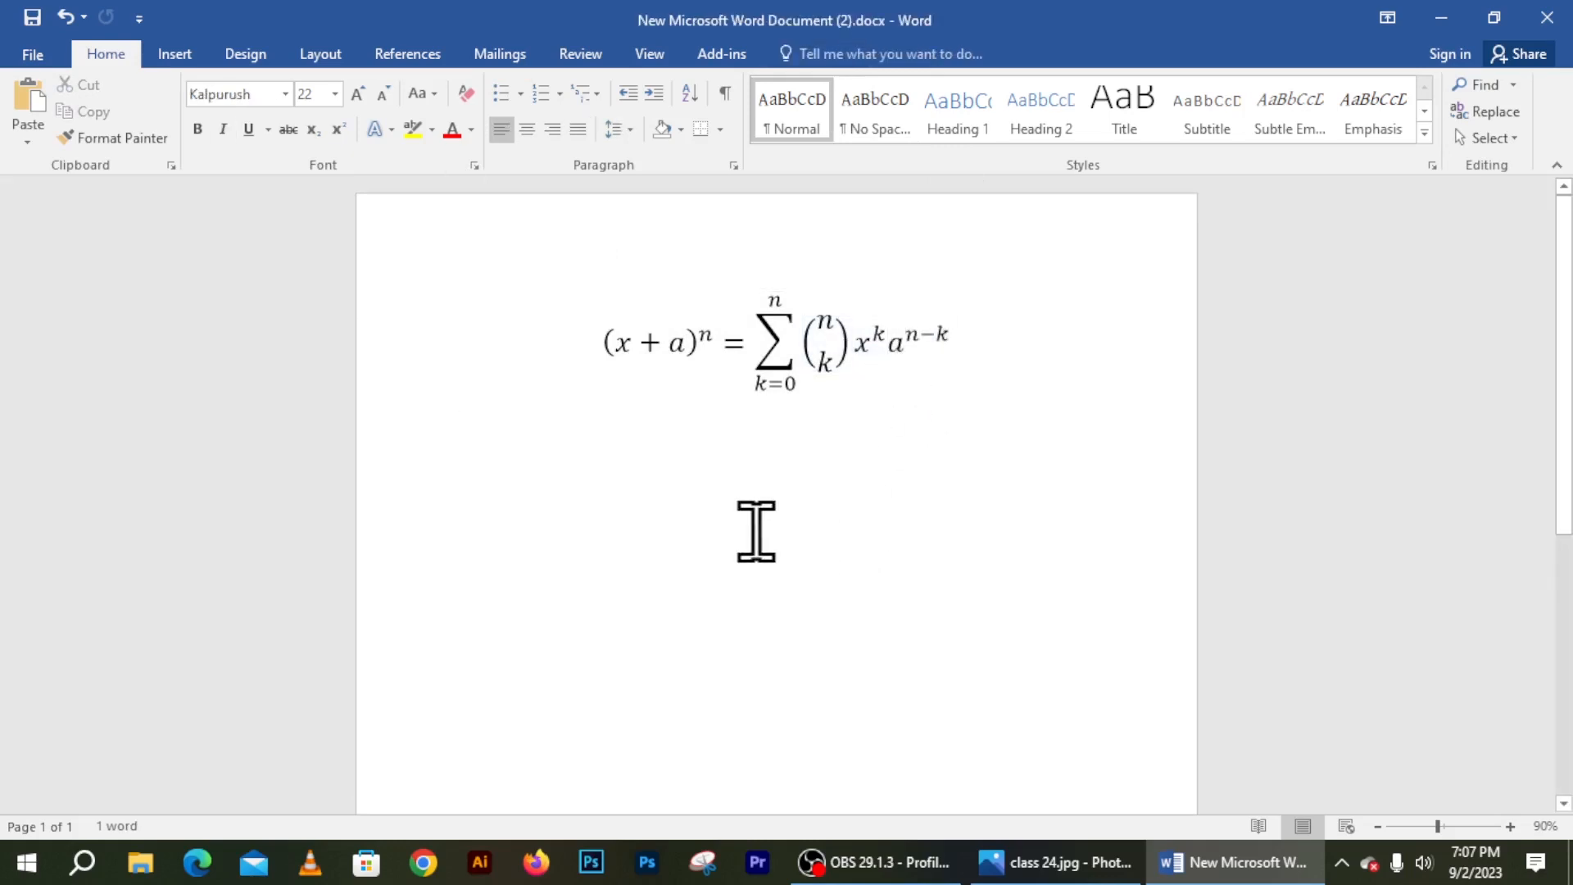
pyautogui.click(195, 65)
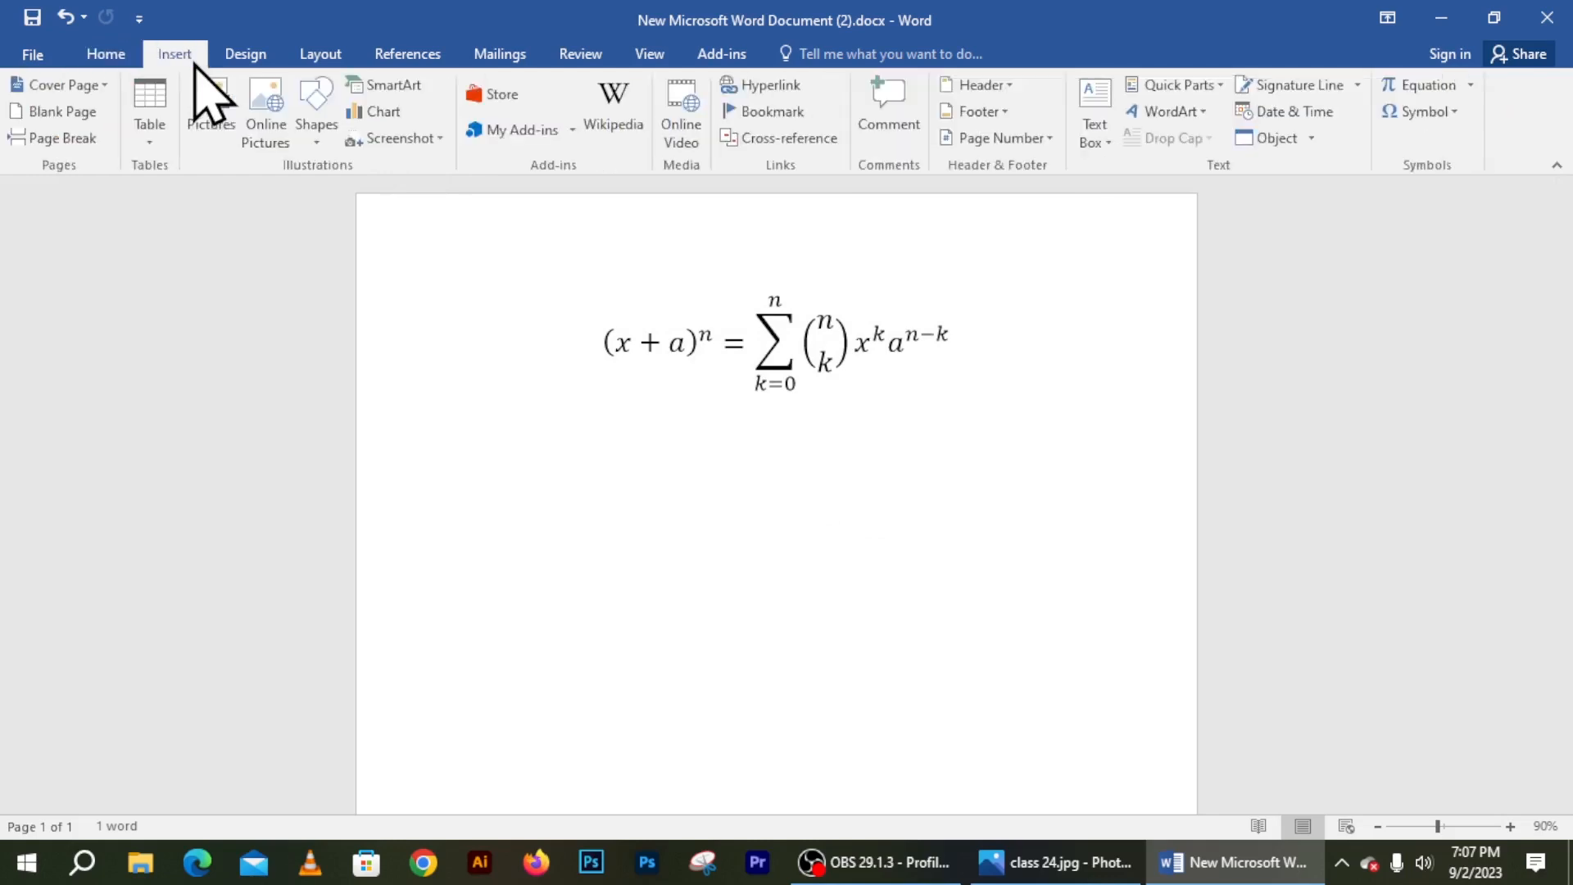
# Insert Arabic Letter Alef Final Form (FE8E) from More Symbols on the new line
pyautogui.click(1447, 113)
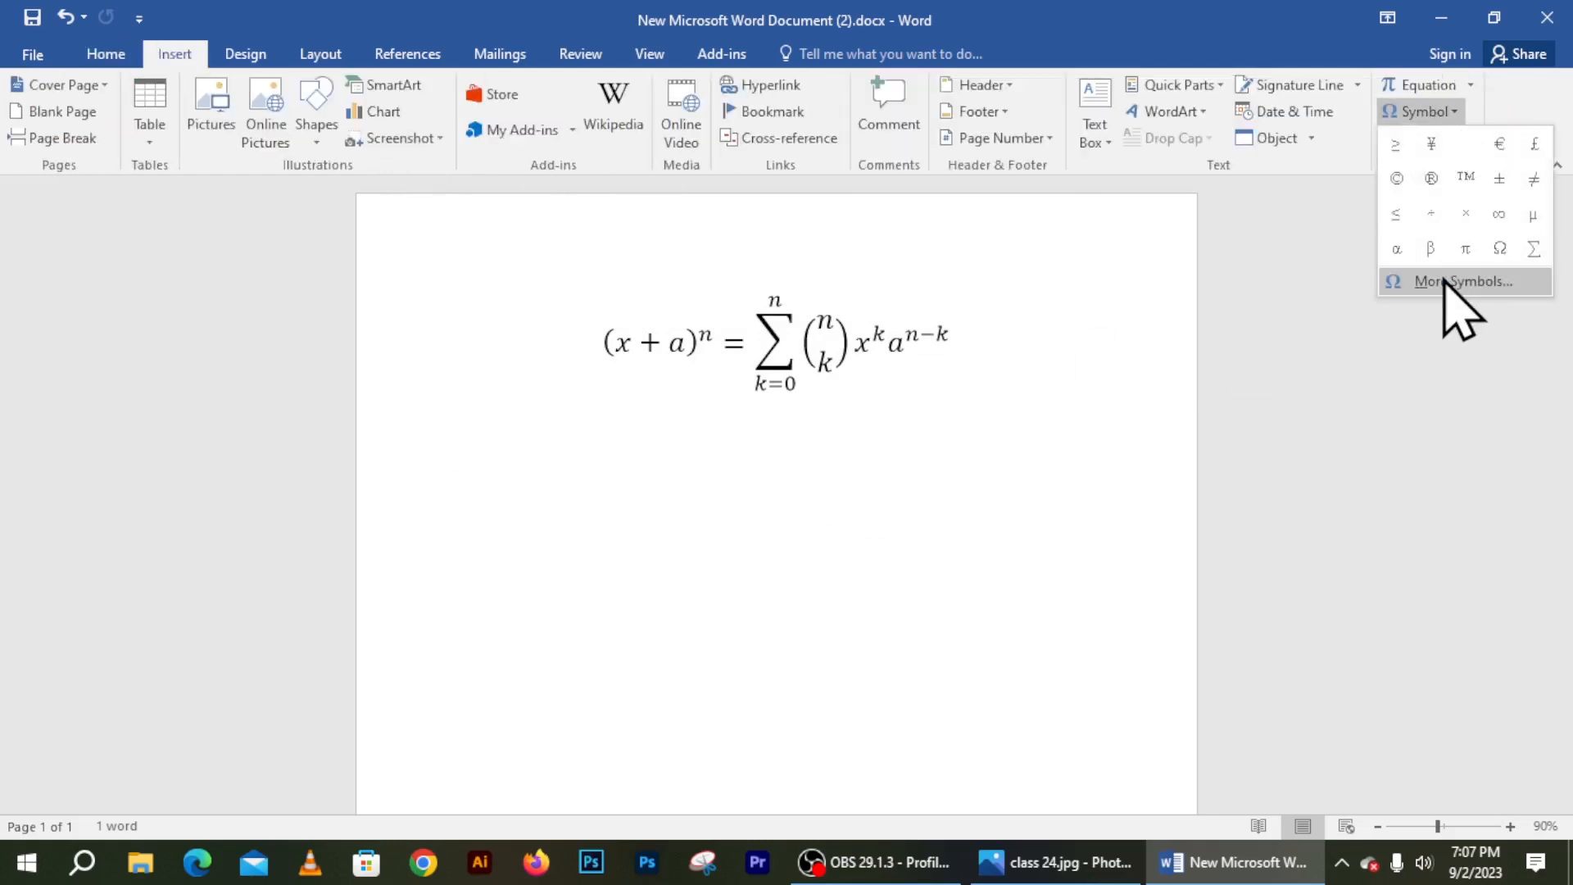
pyautogui.click(1466, 283)
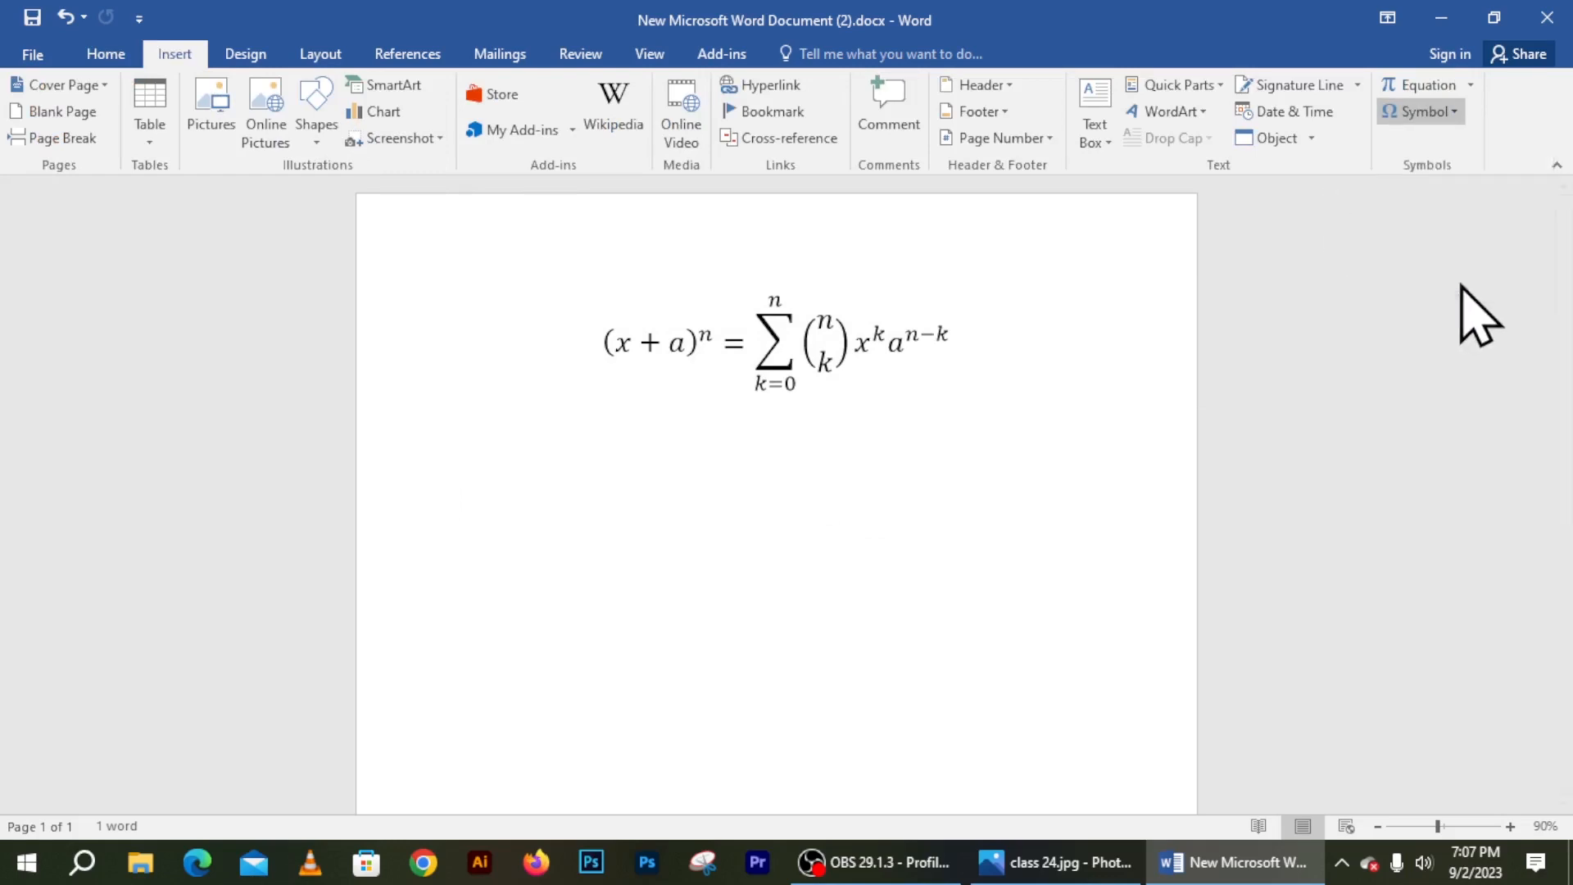
pyautogui.moveTo(1167, 181); pyautogui.dragTo(729, 104)
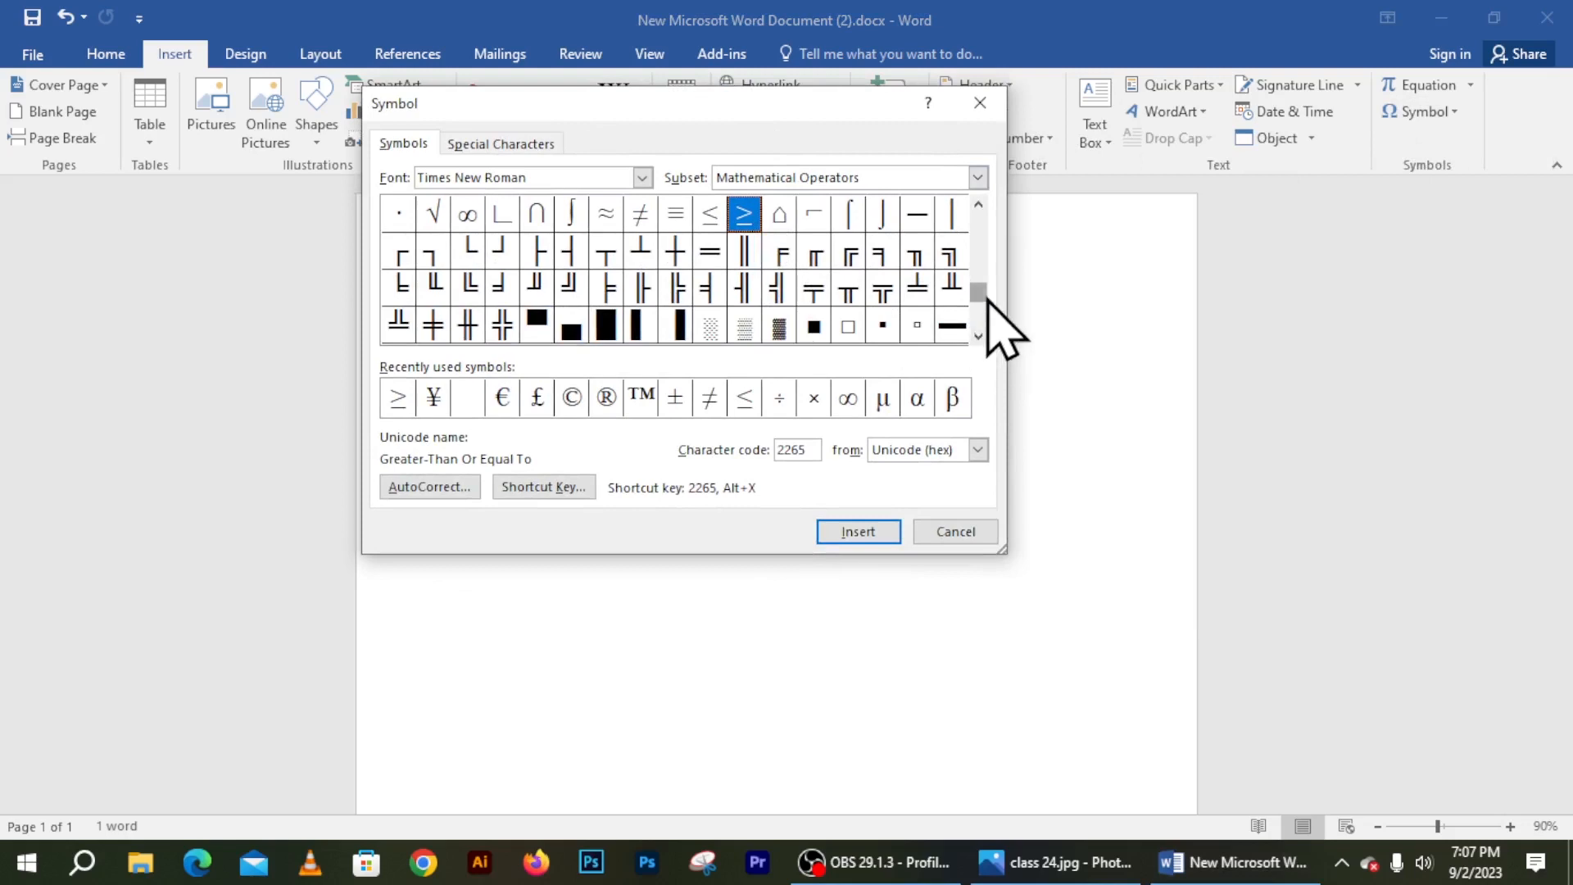
pyautogui.moveTo(986, 295); pyautogui.dragTo(994, 421)
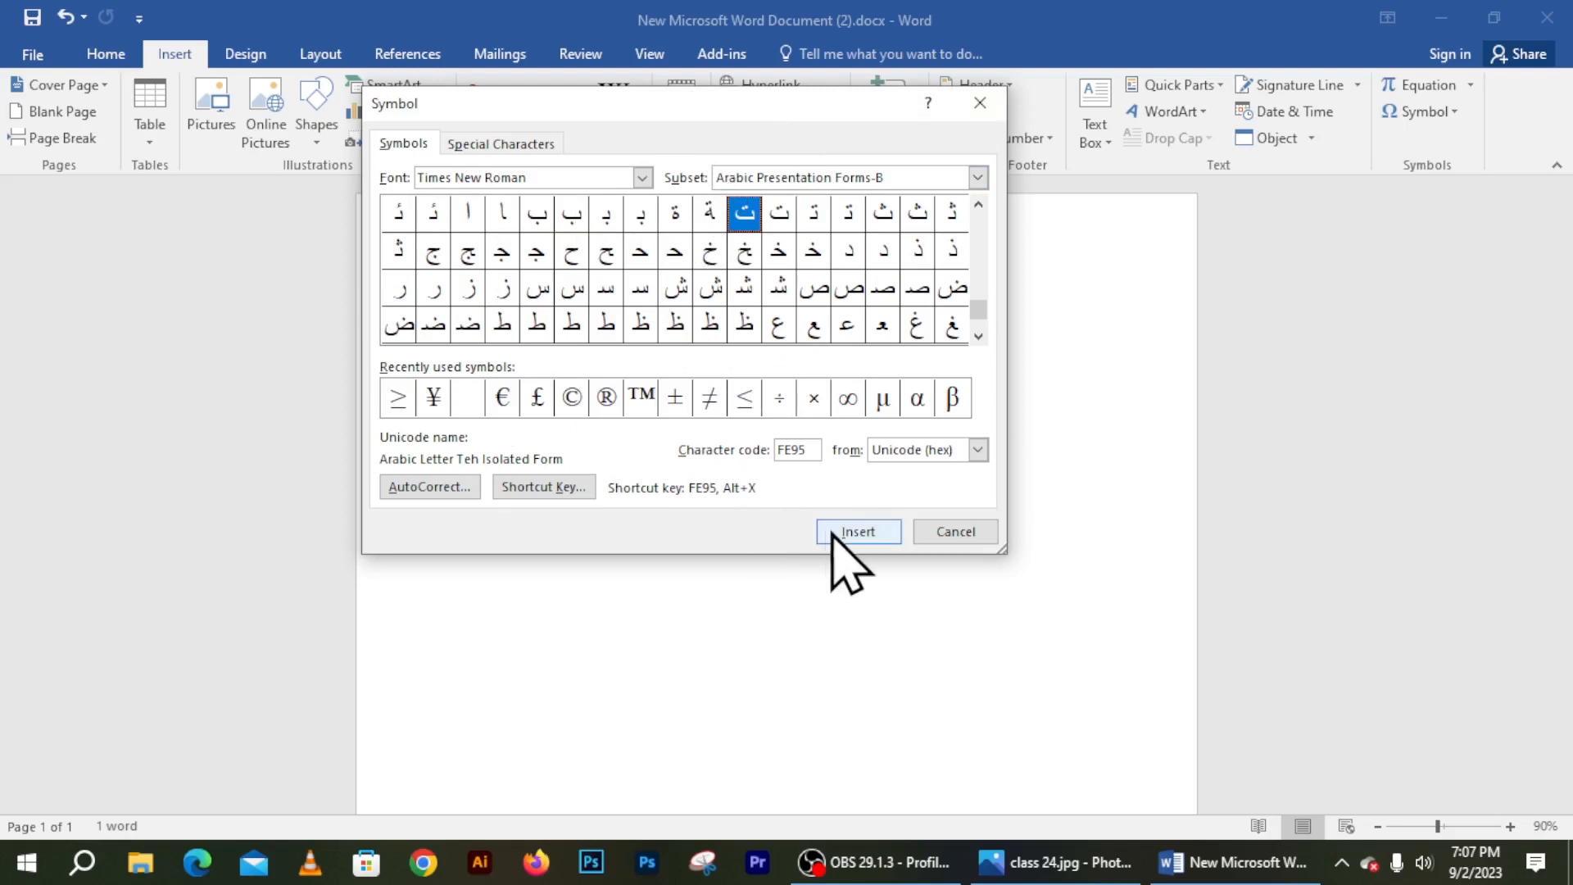
pyautogui.click(849, 250)
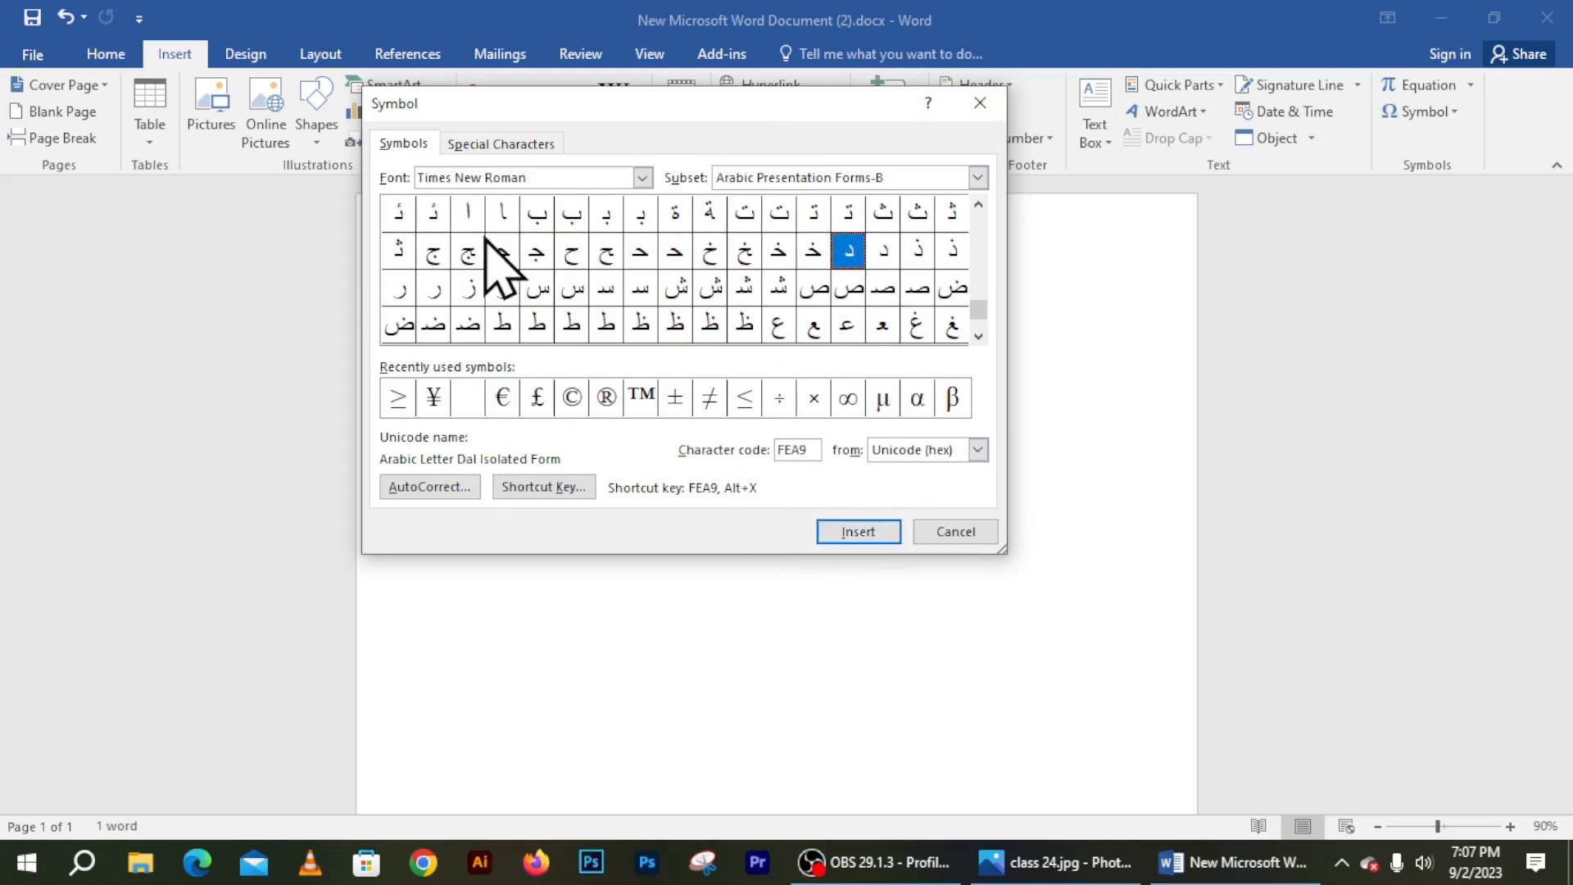
pyautogui.click(503, 215)
pyautogui.click(546, 222)
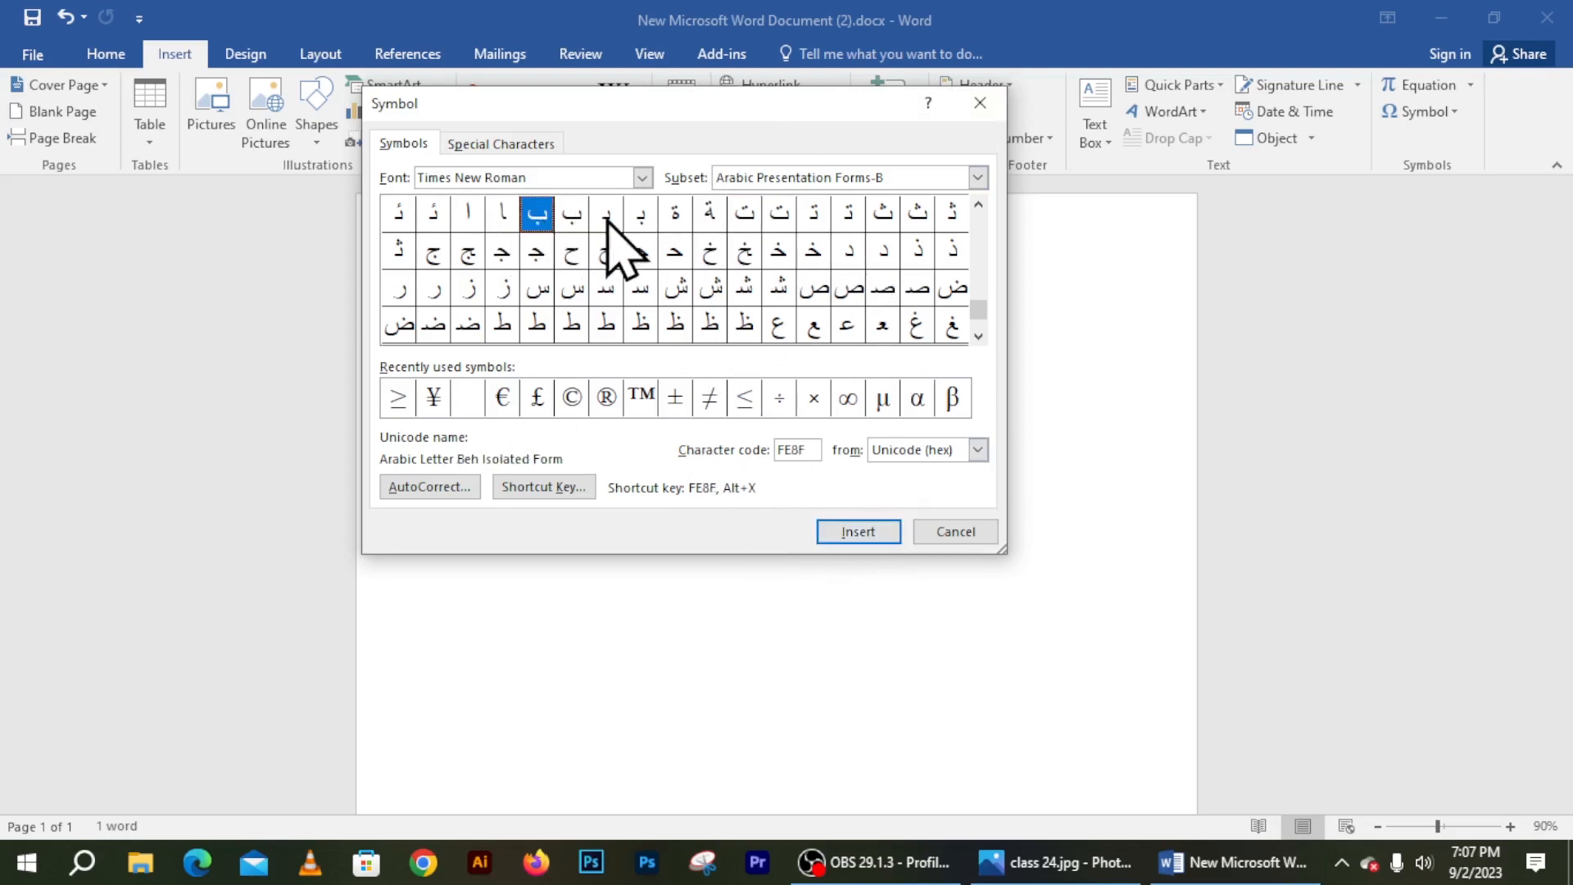
pyautogui.click(503, 214)
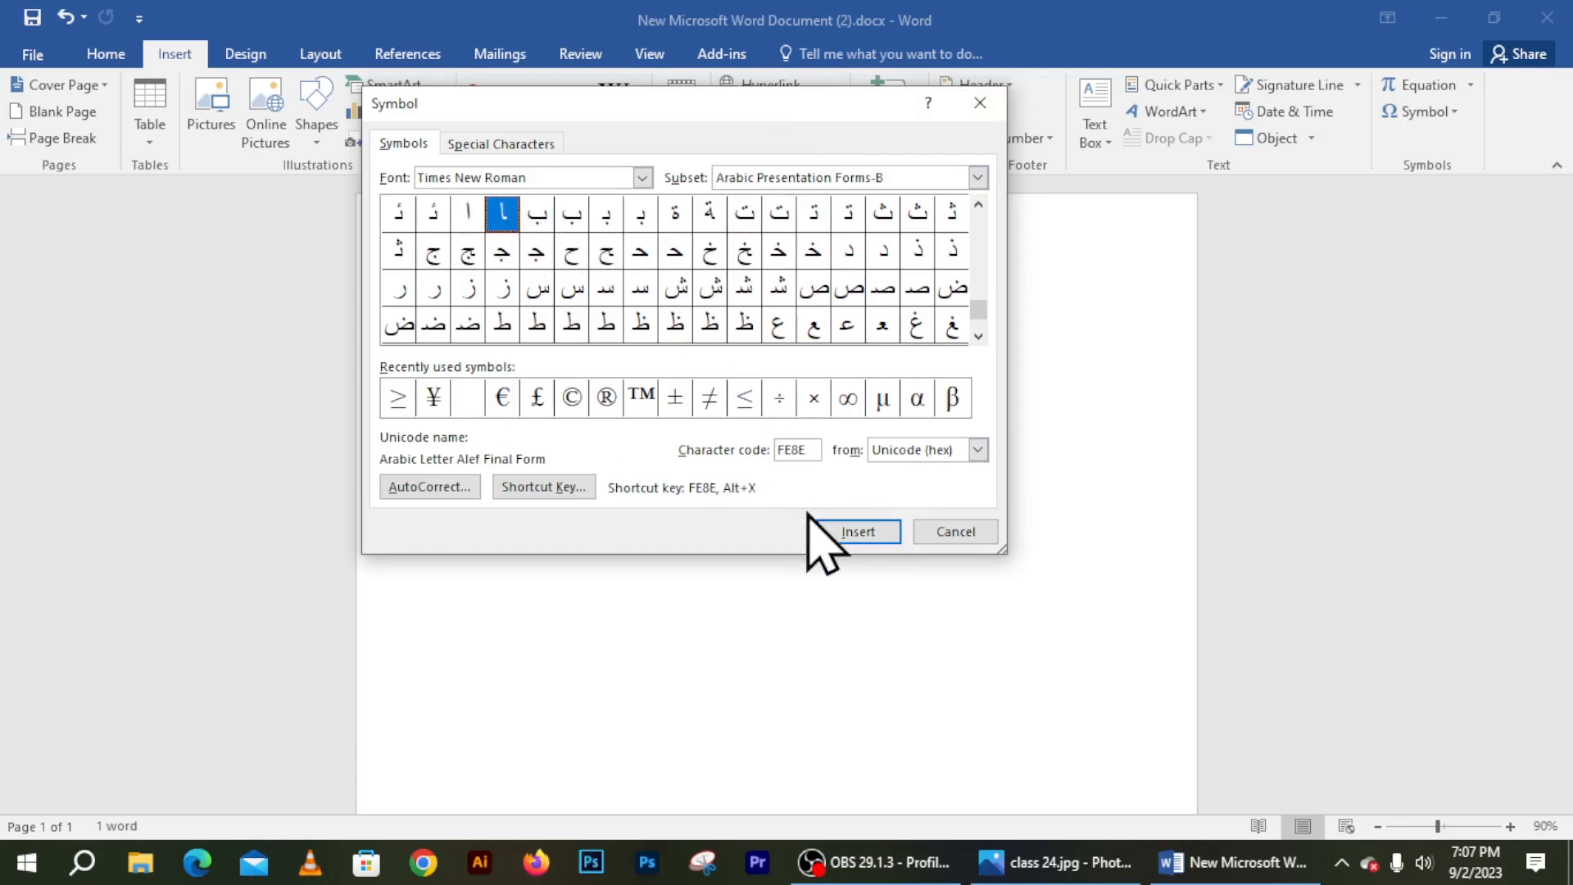
pyautogui.click(861, 533)
pyautogui.click(861, 532)
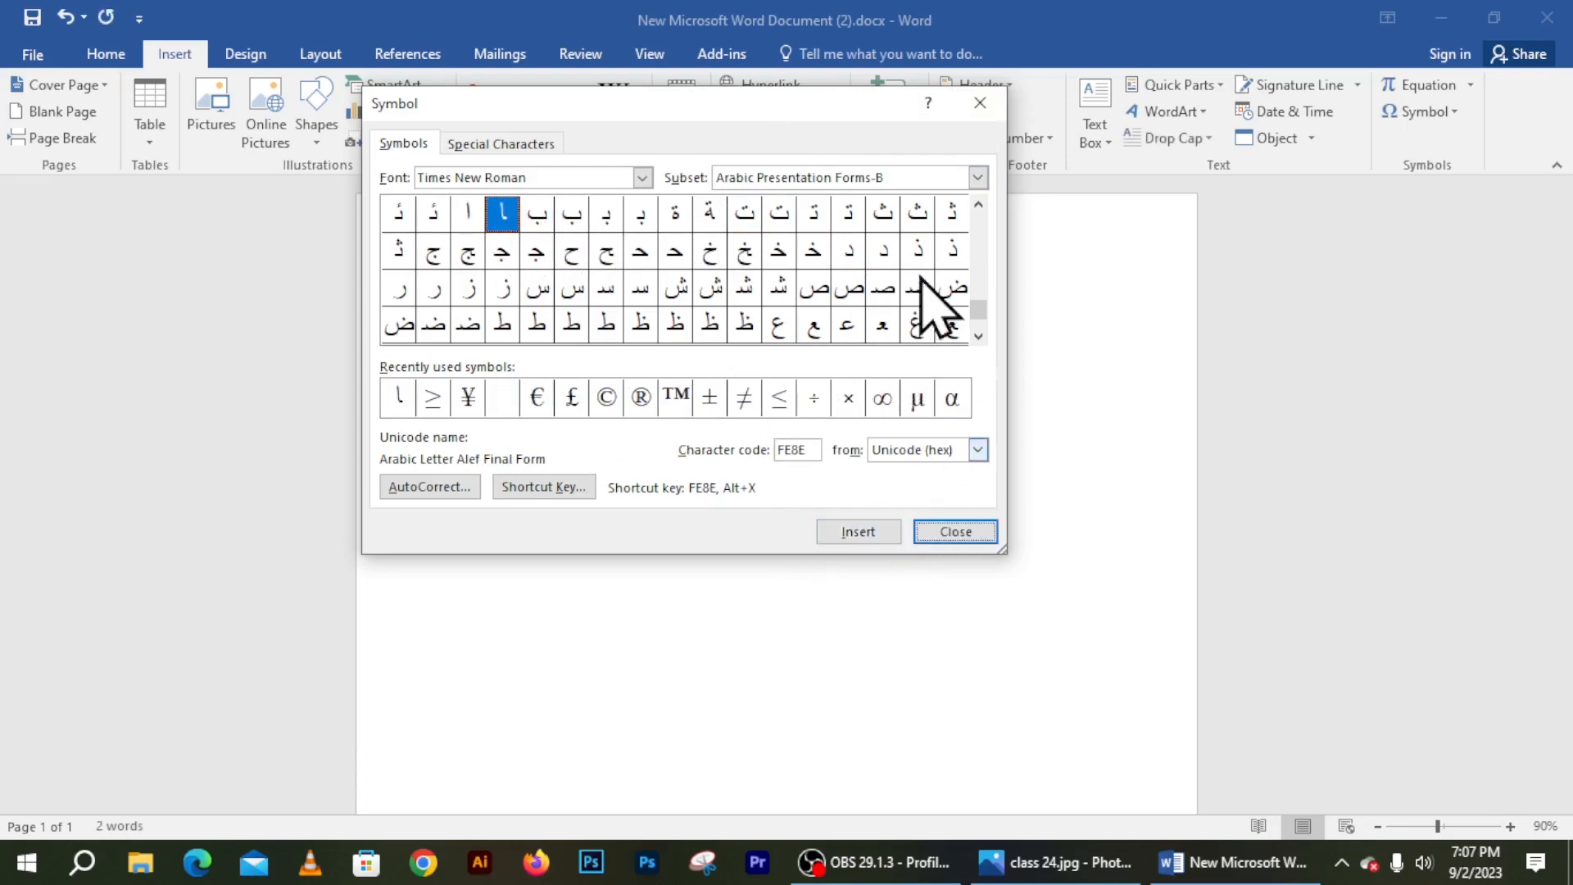
pyautogui.moveTo(860, 108); pyautogui.dragTo(1162, 508)
pyautogui.click(390, 467)
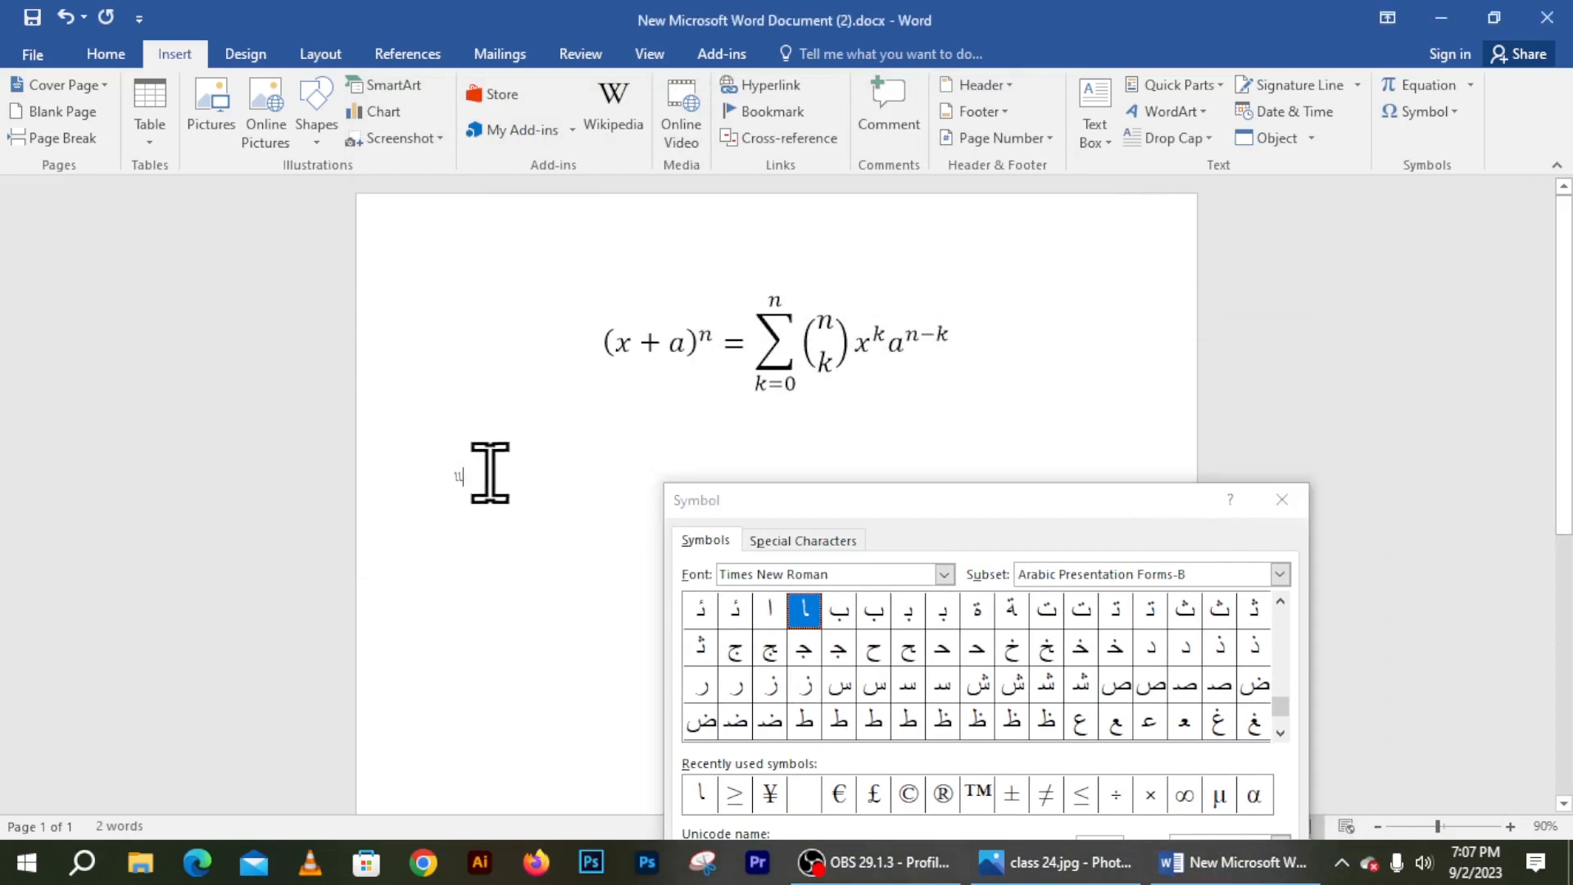
# Close the Symbol dialog, add an empty equation with Insert New Equation, and click into it
pyautogui.click(1283, 500)
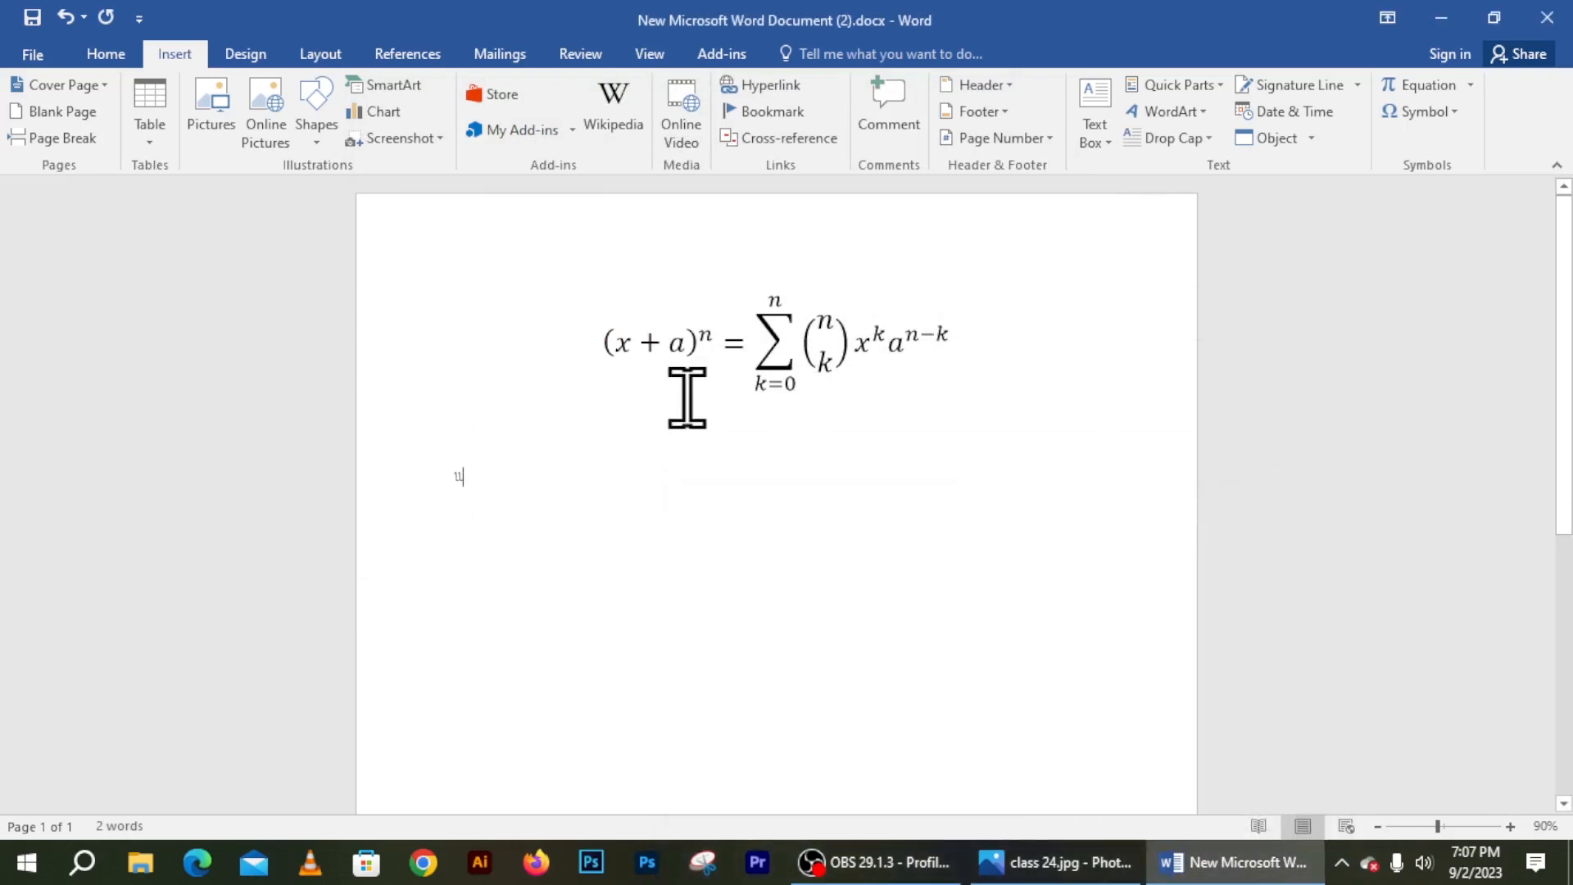
pyautogui.click(1472, 87)
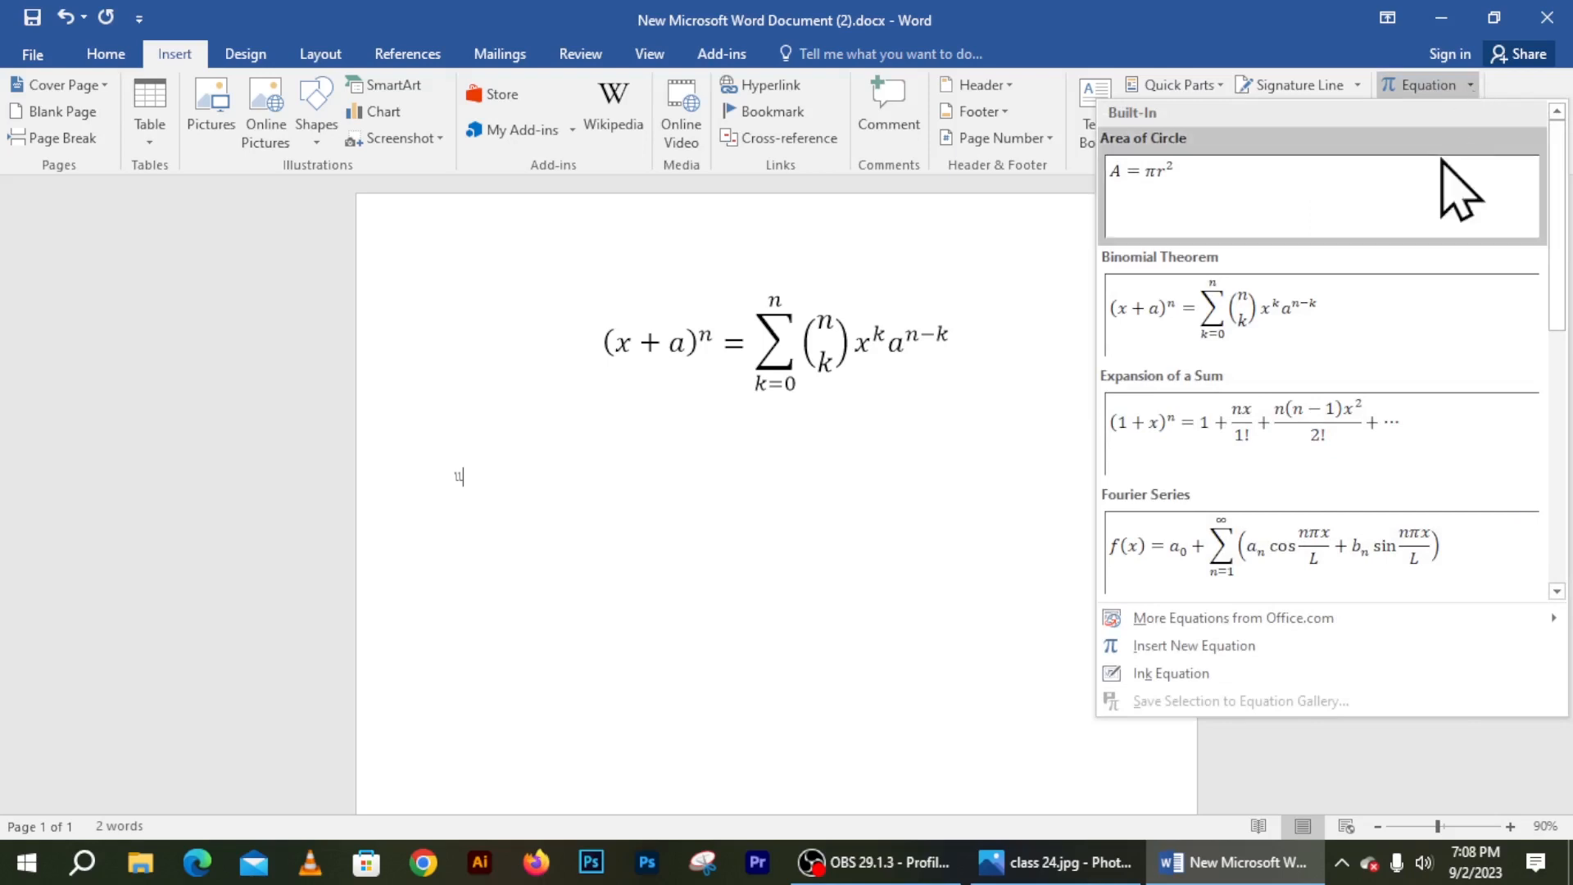
pyautogui.click(1195, 646)
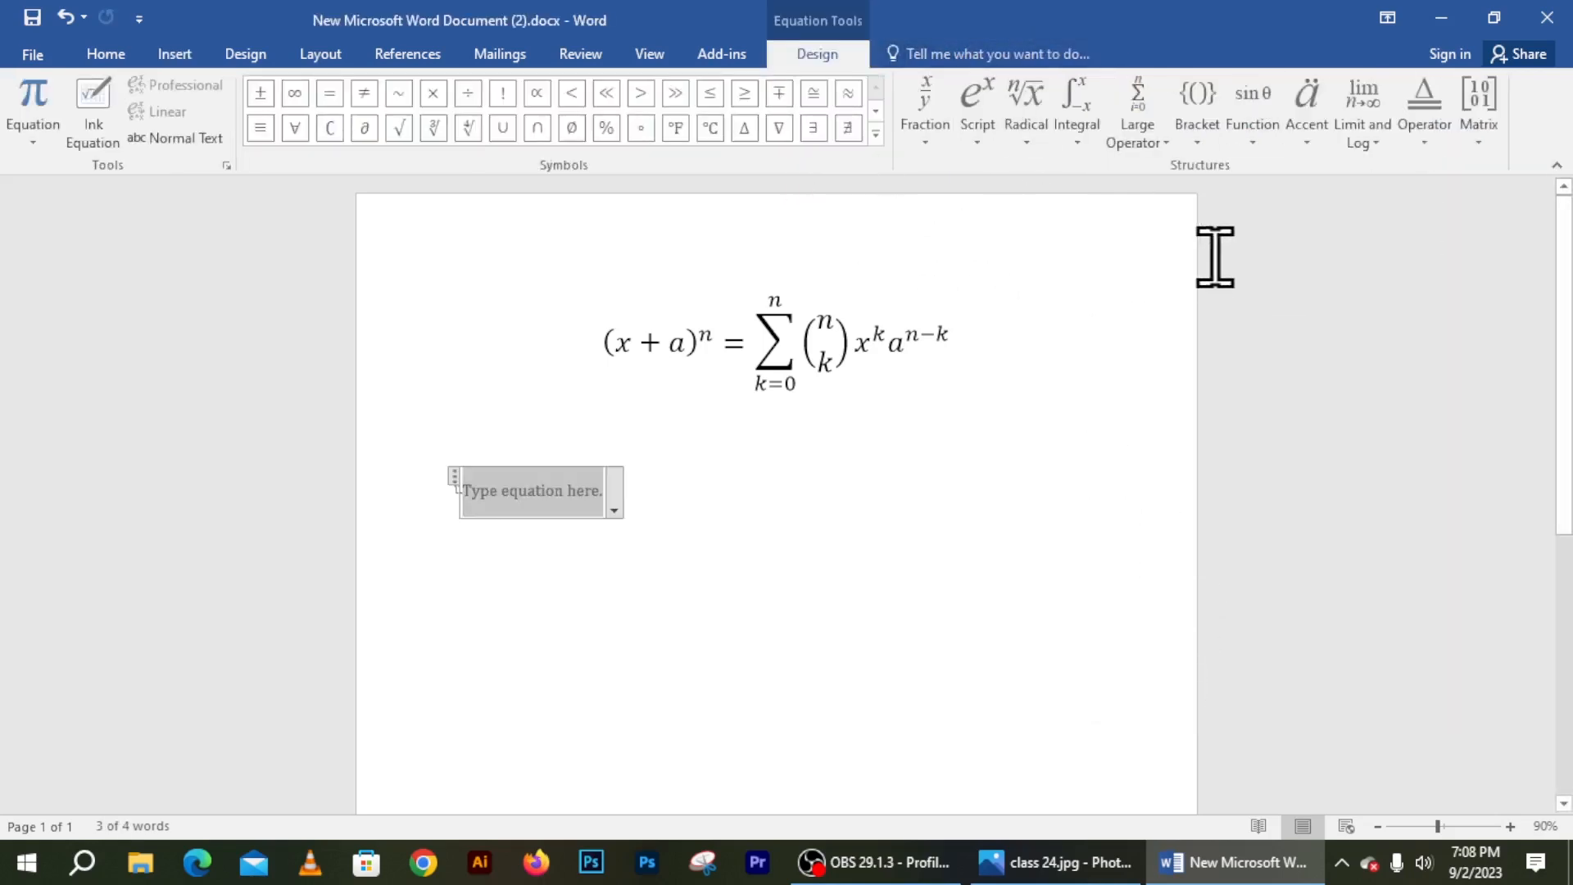
pyautogui.click(753, 384)
pyautogui.click(607, 498)
pyautogui.click(616, 504)
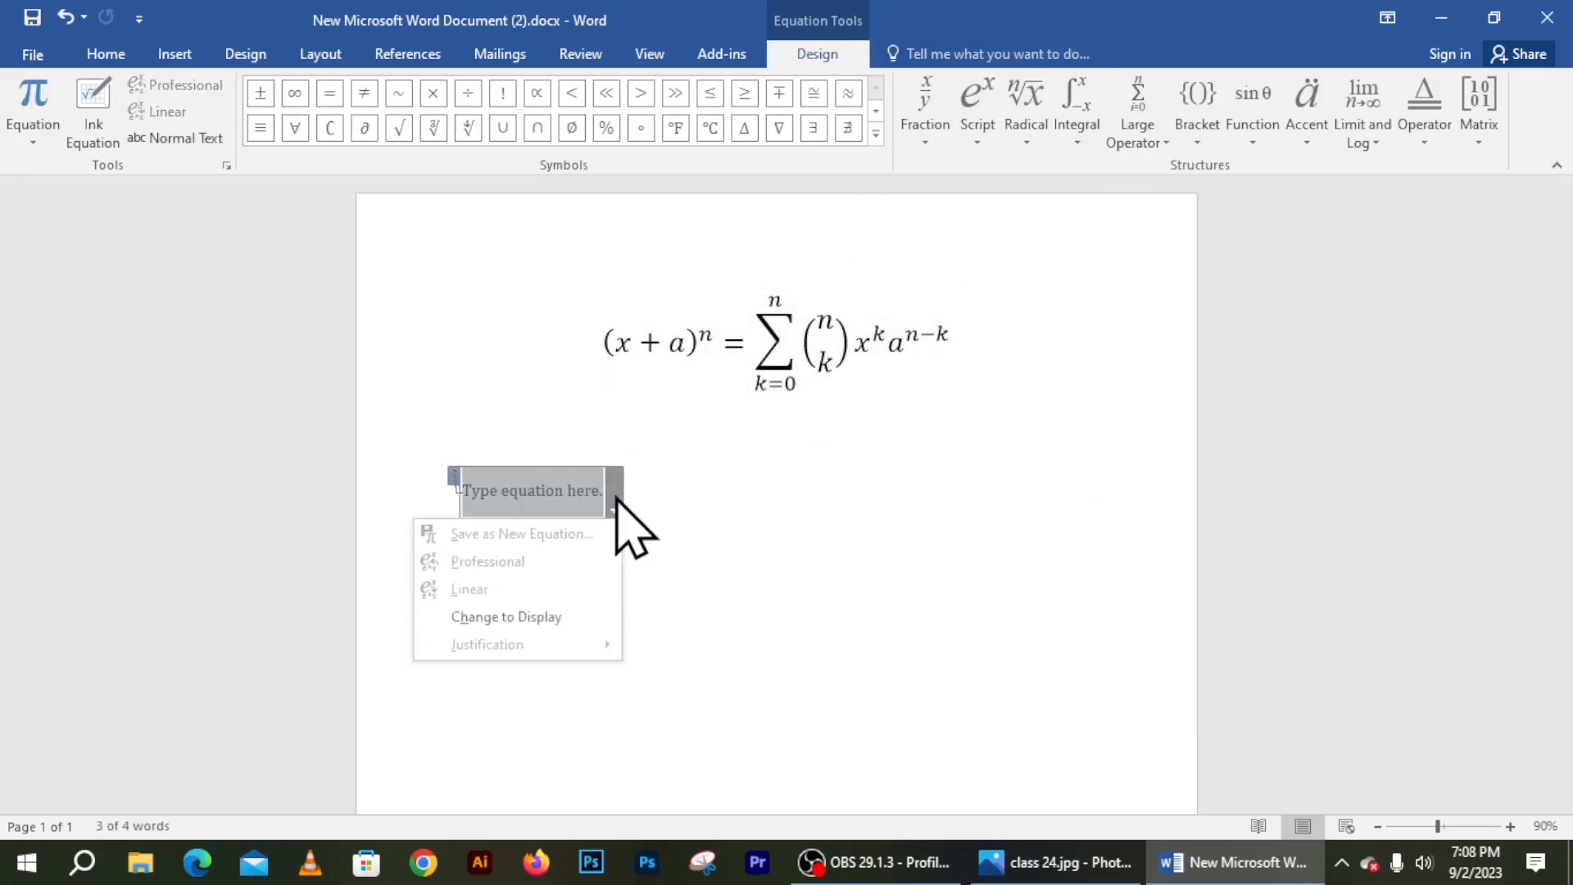